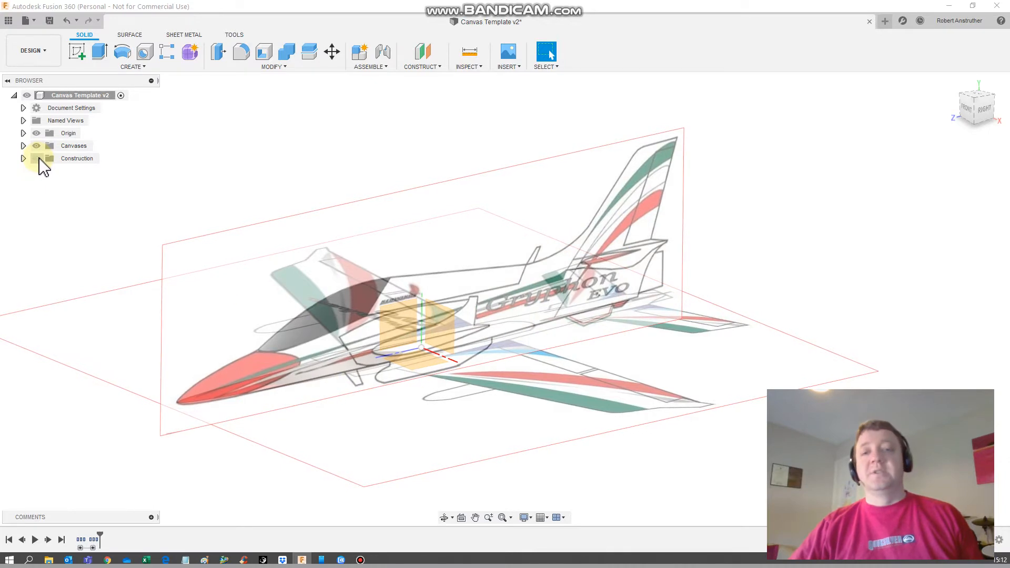
Create a sketch on the vertical side-view origin plane, viewed square from the right
middle_click_drag(231, 234, 444, 326, "shift")
left_click(439, 318)
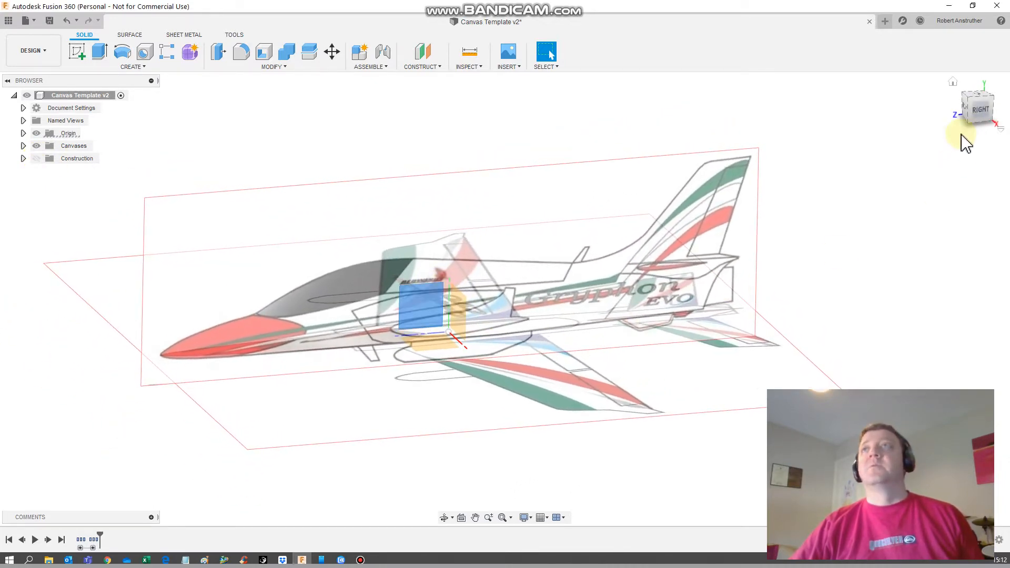
left_click(978, 112)
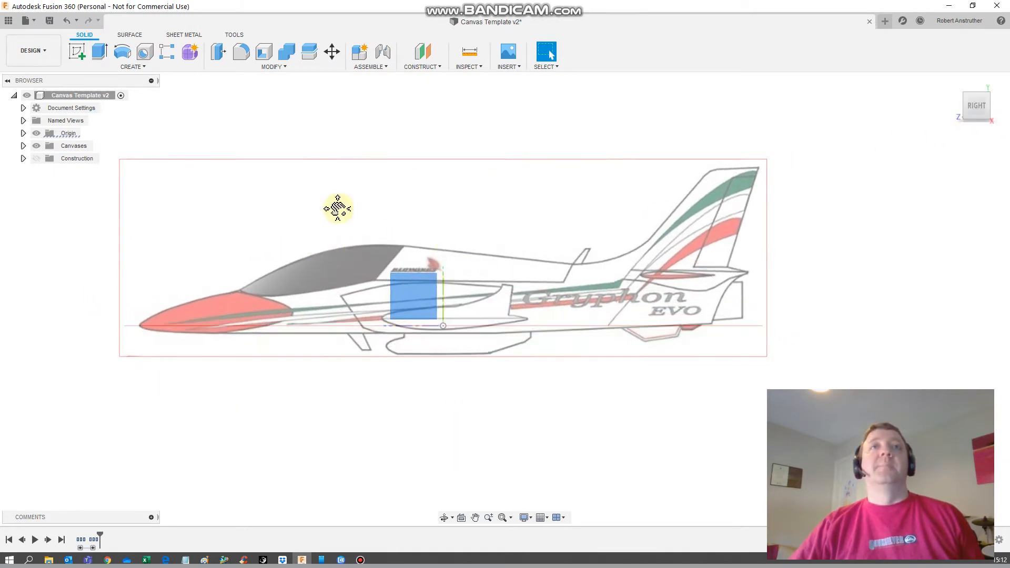
middle_click_drag(337, 208, 451, 199)
scroll(447, 301, "up", 2)
middle_click_drag(456, 298, 393, 298)
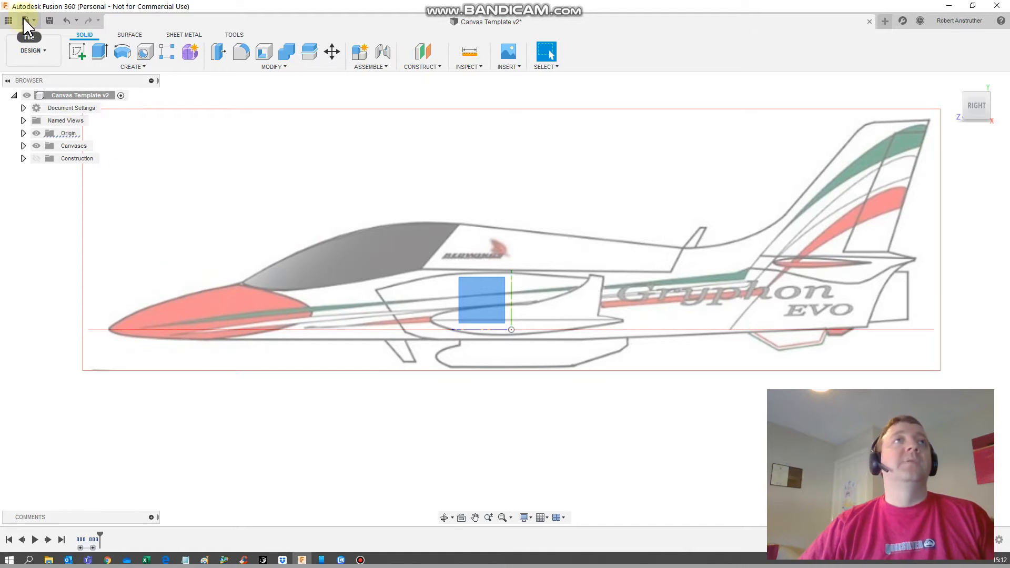
left_click(74, 53)
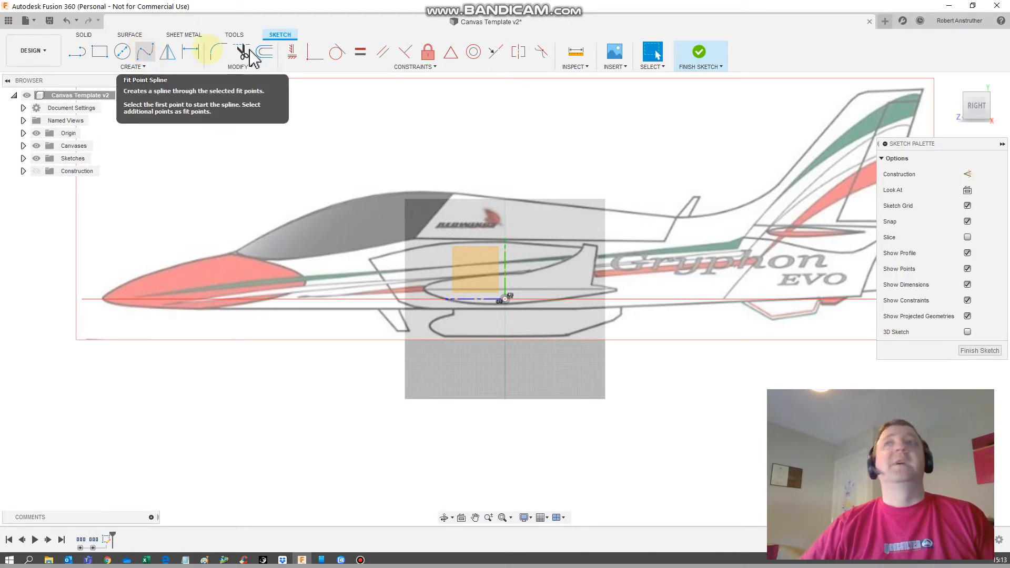
Draw a fit point spline from the nose tip through the canopy's front corner and upper edge to the canopy's rear top corner
middle_click_drag(189, 168, 453, 151)
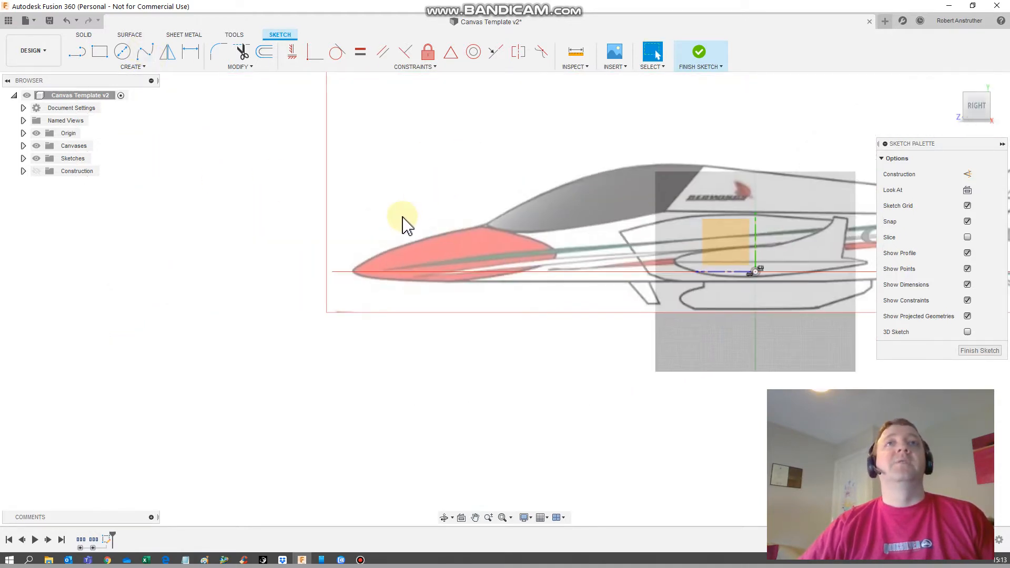
scroll(405, 225, "up", 3)
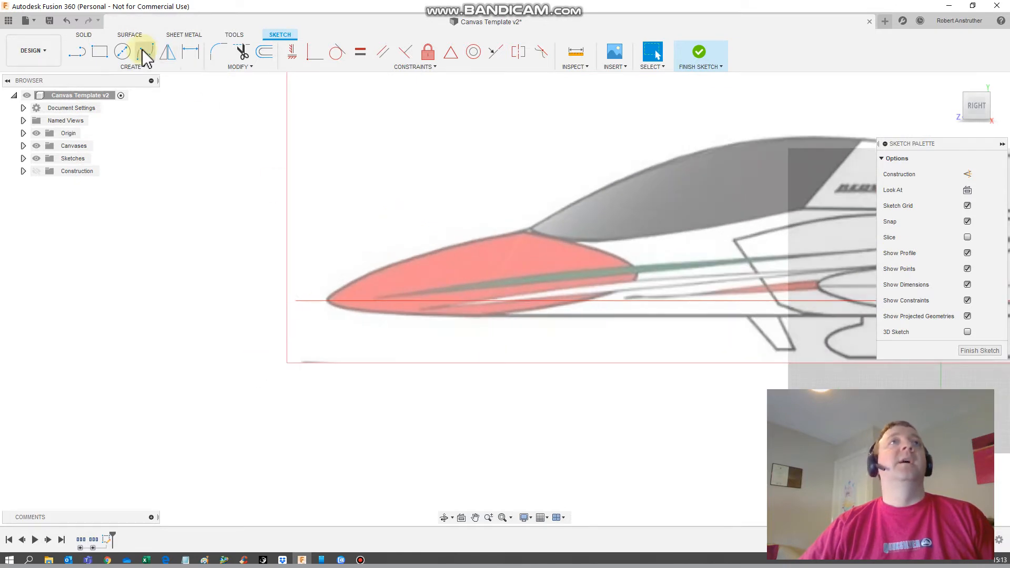
scroll(330, 307, "up", 2)
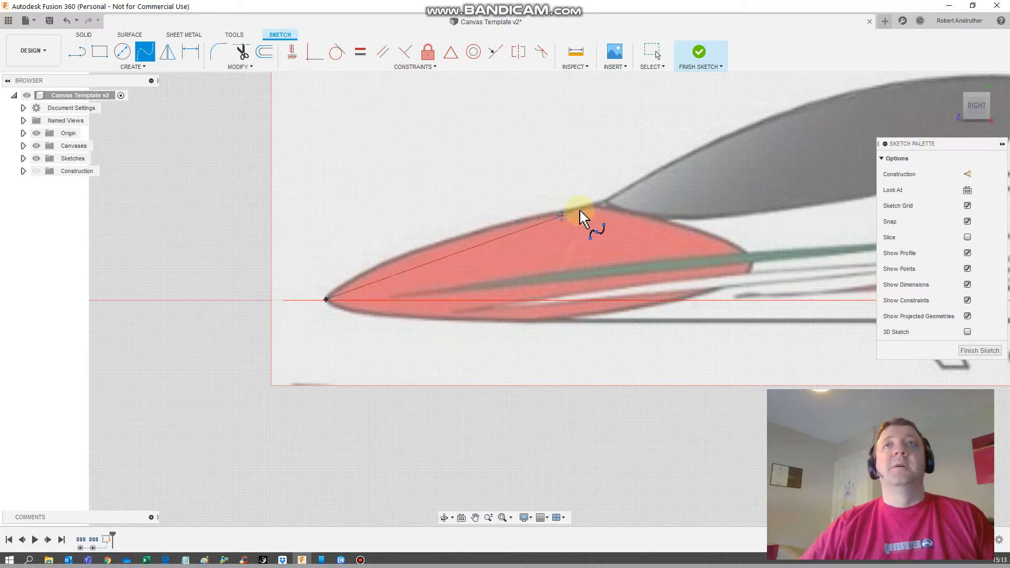
left_click(605, 201)
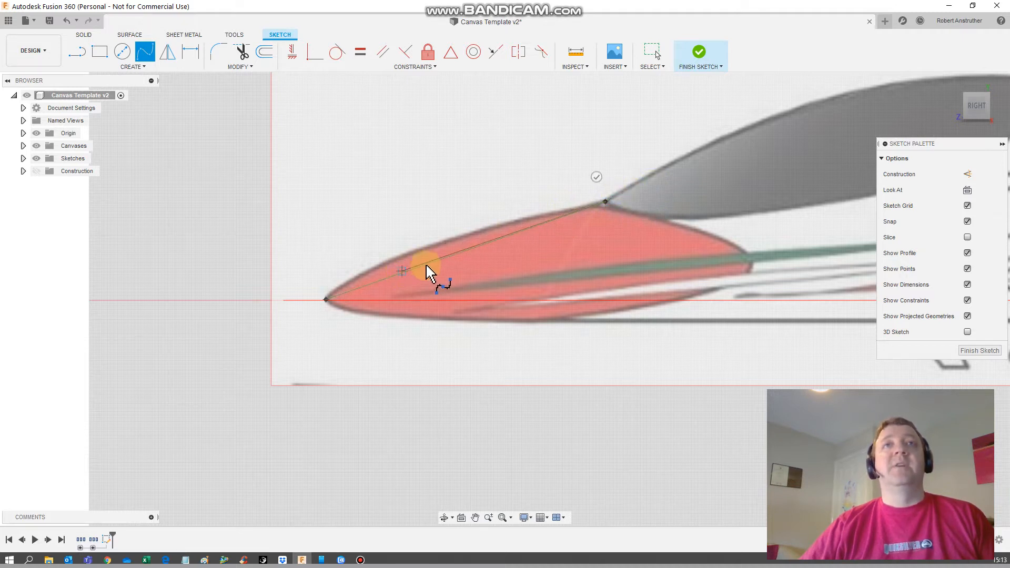
middle_click_drag(746, 161, 279, 387)
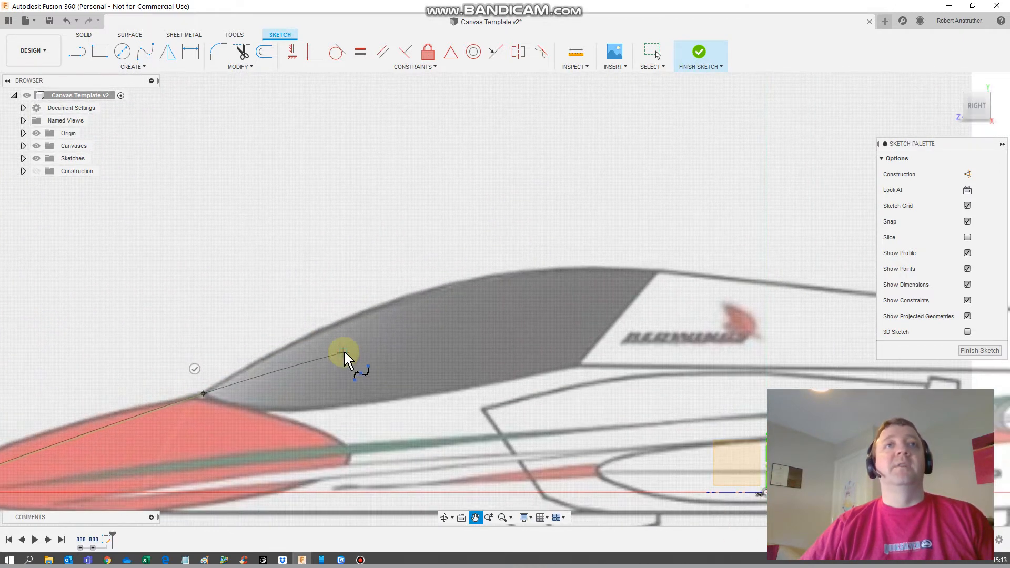
left_click(466, 280)
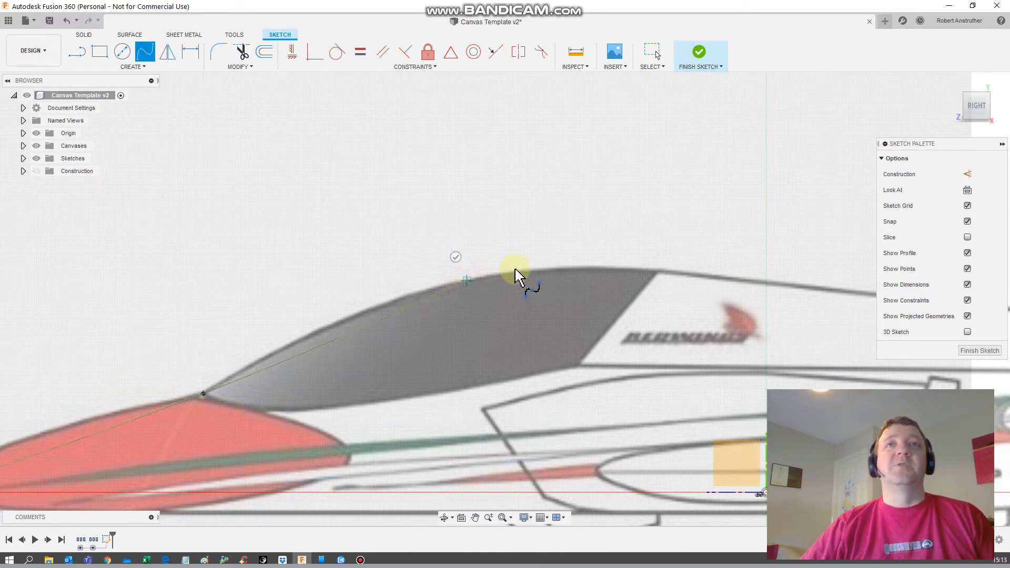
left_click(653, 272)
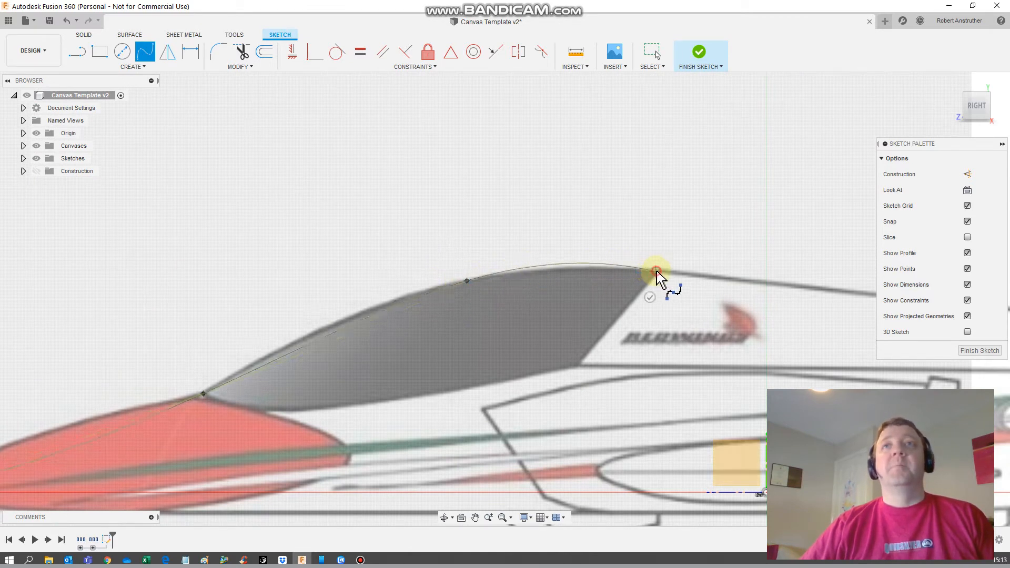
mouse_move(705, 266)
middle_mouse_down()
mouse_move(556, 212)
mouse_move(264, 176)
middle_mouse_up()
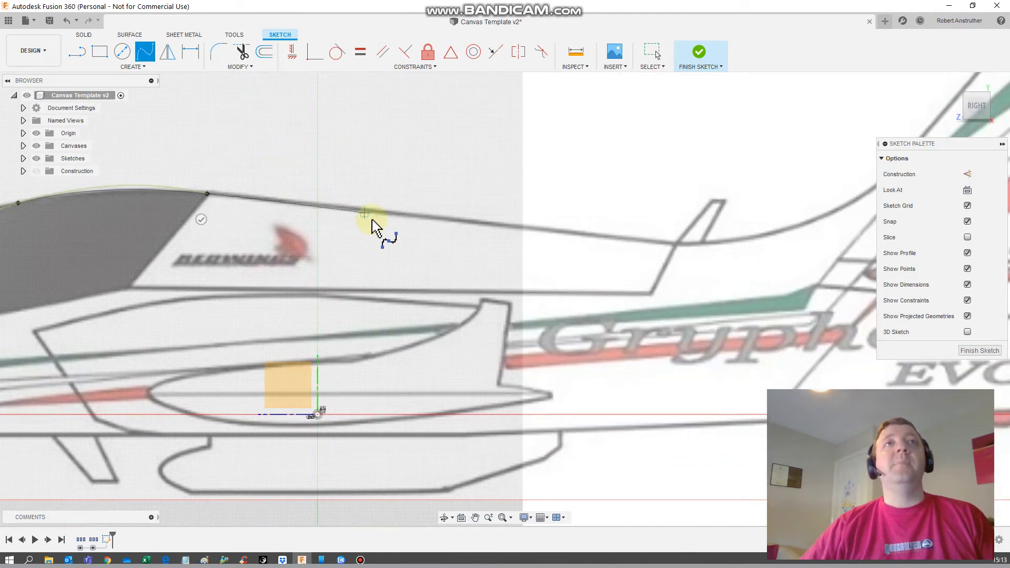
middle_click_drag(541, 242, 309, 250)
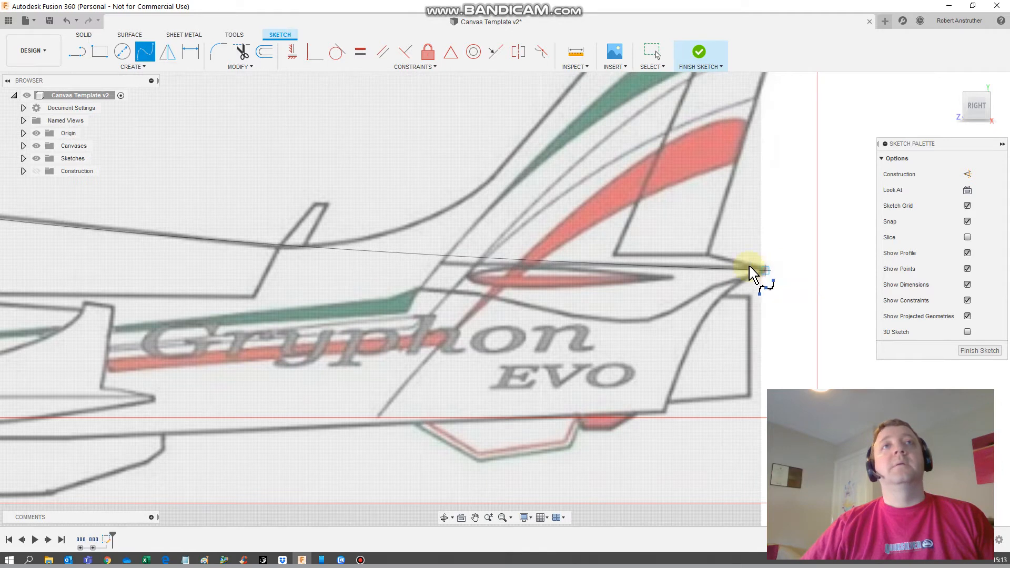
middle_click_drag(557, 244, 670, 235)
scroll(669, 235, "down", 2)
middle_click_drag(251, 193, 419, 195)
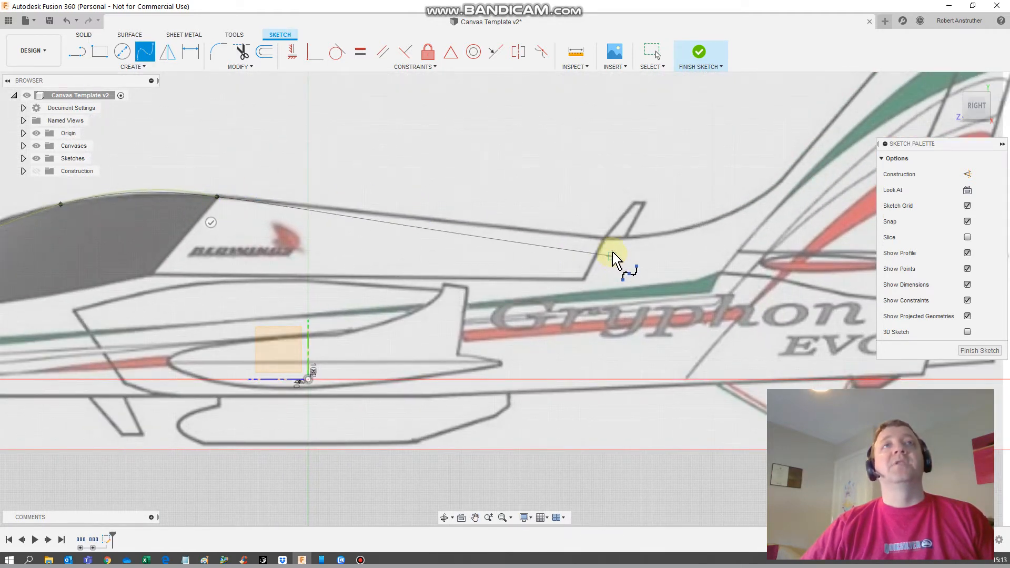
key("Escape")
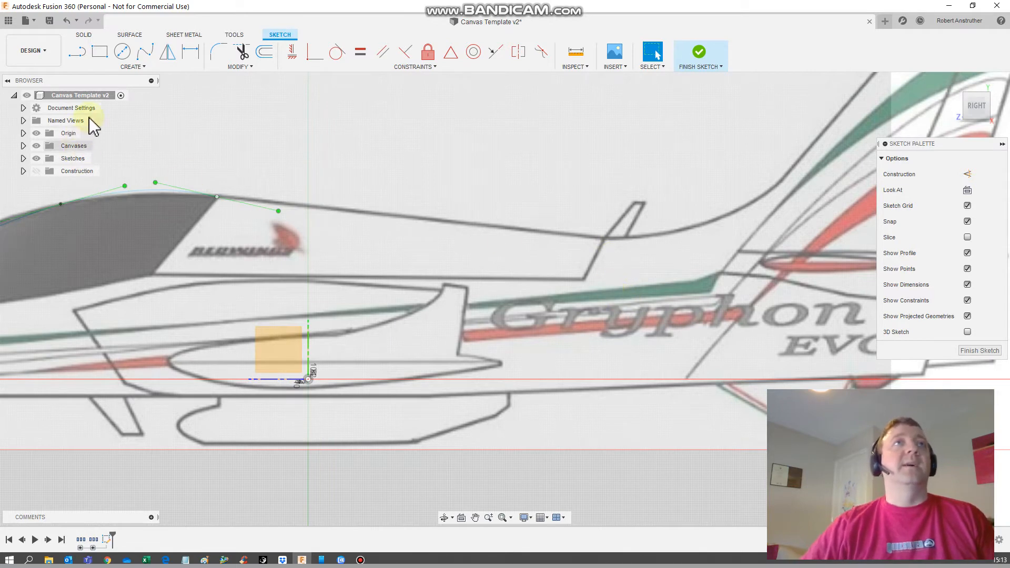
Try a straight line from the canopy's rear top corner to the pointed tail tip, and delete it
left_click(76, 58)
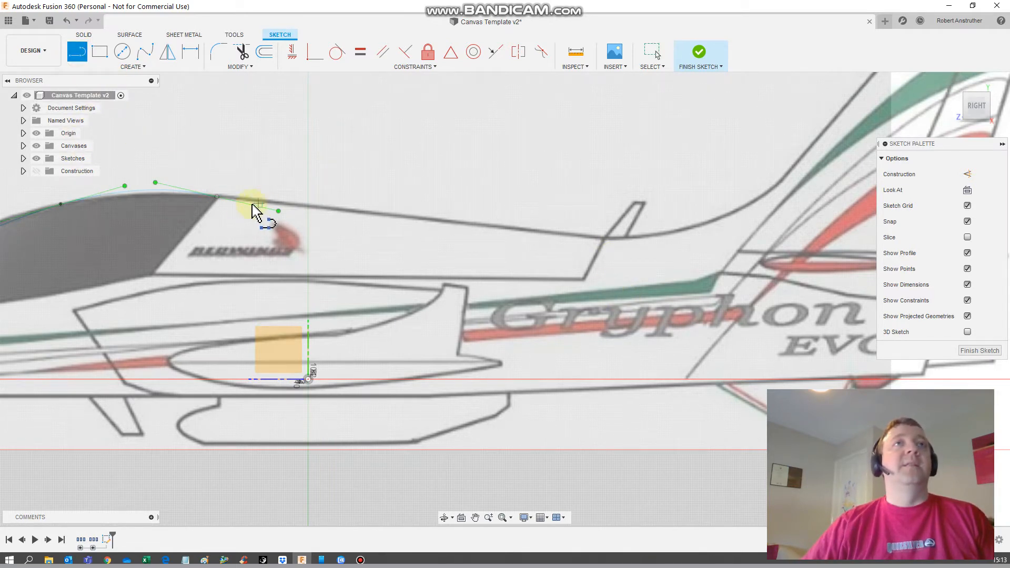
left_click(216, 197)
middle_click_drag(685, 273, 199, 216)
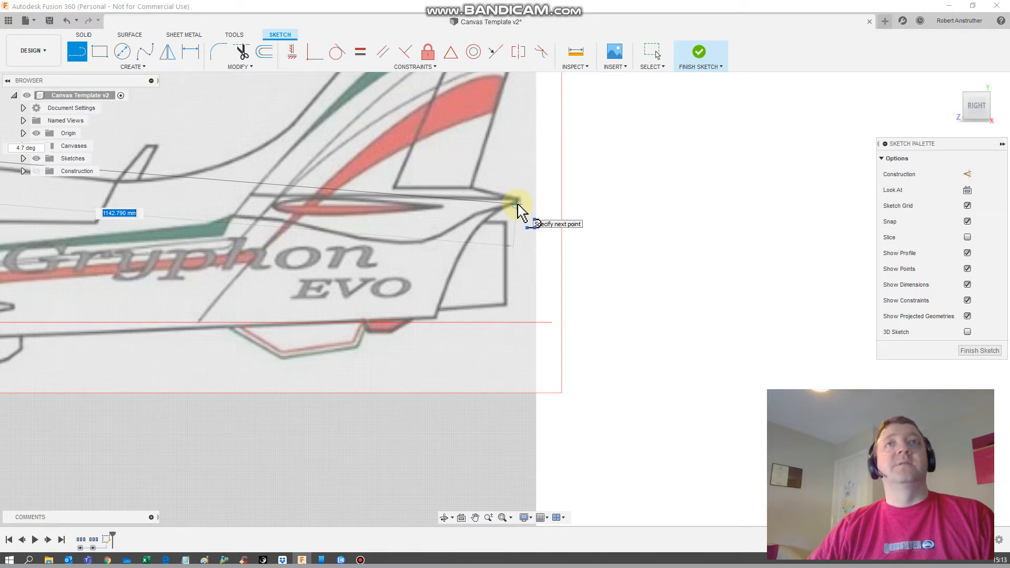
left_click(517, 205)
middle_click_drag(396, 190, 747, 199)
scroll(205, 190, "down", 1)
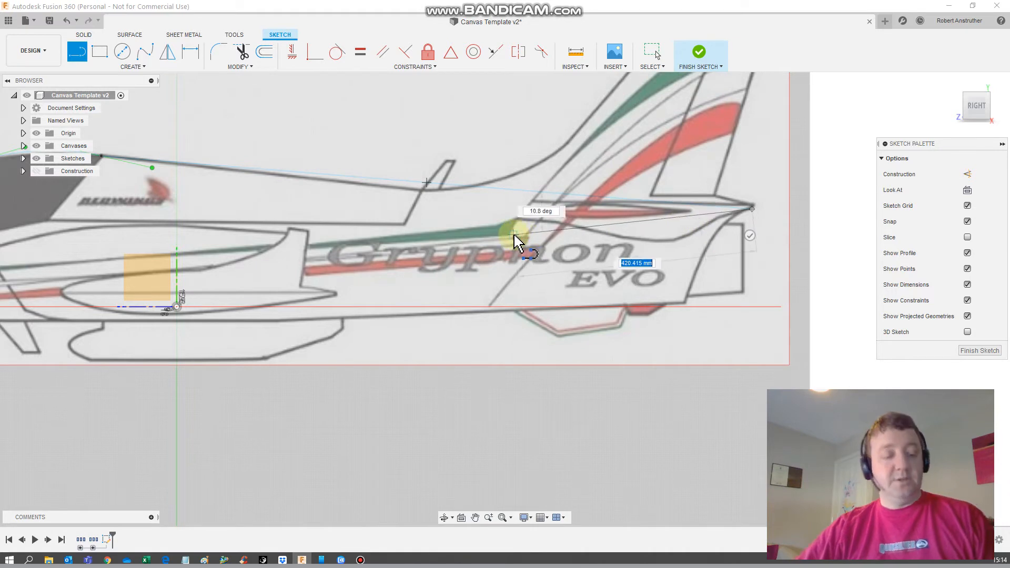
key("Escape")
left_click(320, 176)
key("Delete")
Draw a line from the canopy's rear top corner to the rear fuselage end, and a vertical line about 142 mm long down from there
mouse_move(255, 153)
middle_mouse_down()
mouse_move(440, 172)
mouse_move(448, 195)
middle_mouse_up()
left_click(296, 199)
middle_click_drag(826, 255, 453, 235)
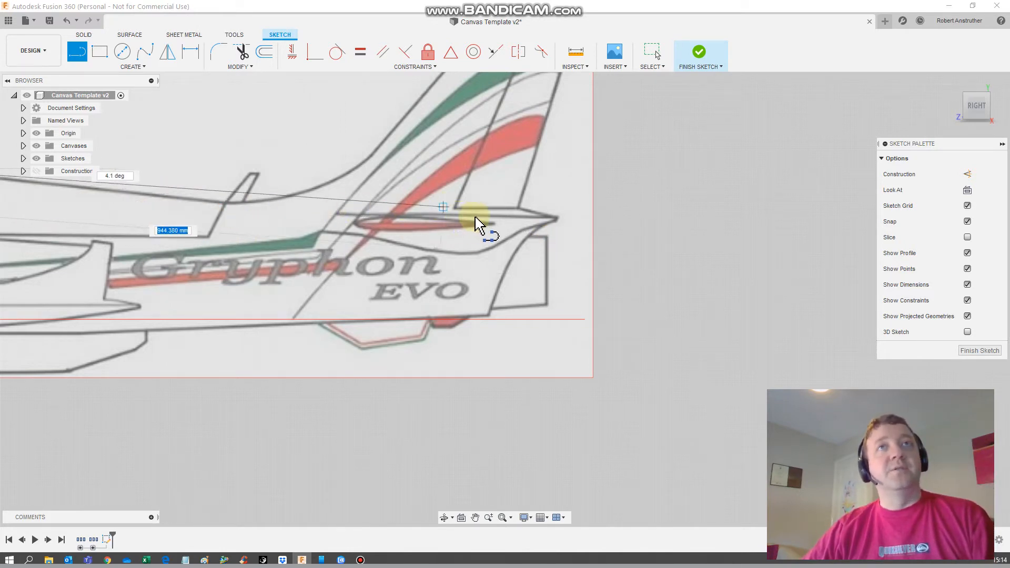
left_click(529, 235)
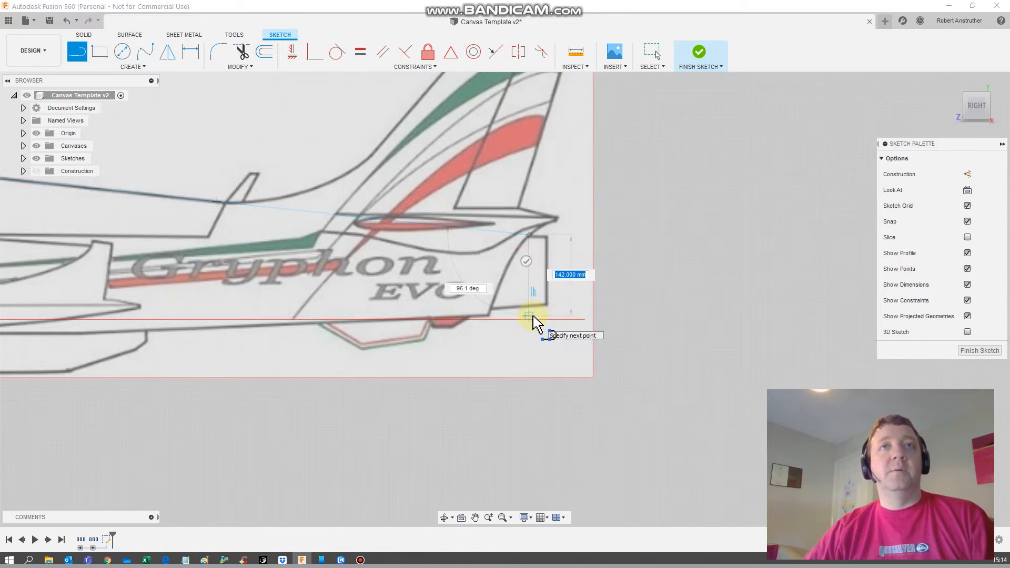
left_click(529, 316)
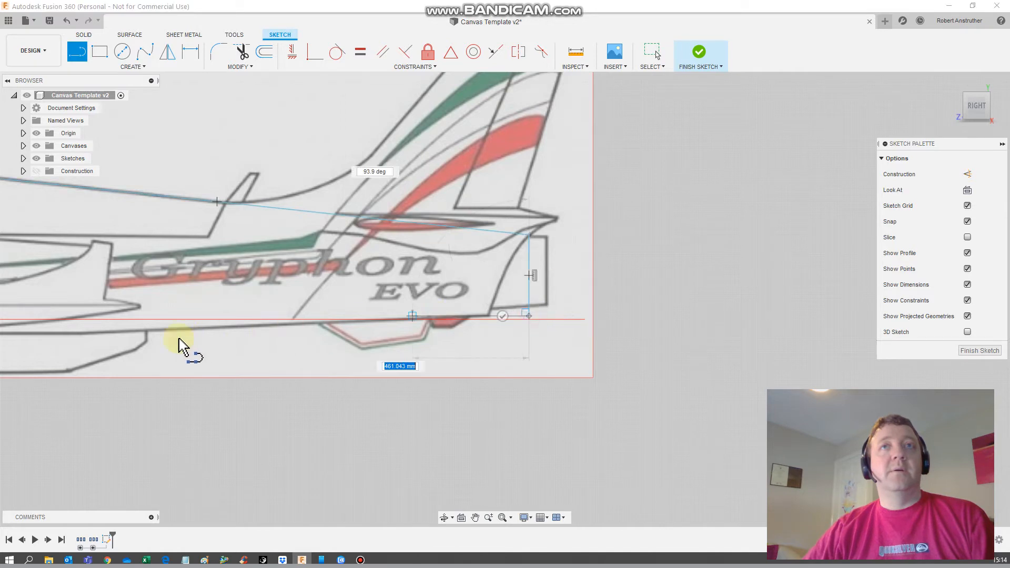
Continue with two straight lines forward along the fuselage belly, ending just behind the red nose section
left_click(83, 334)
middle_click_drag(83, 335, 678, 280)
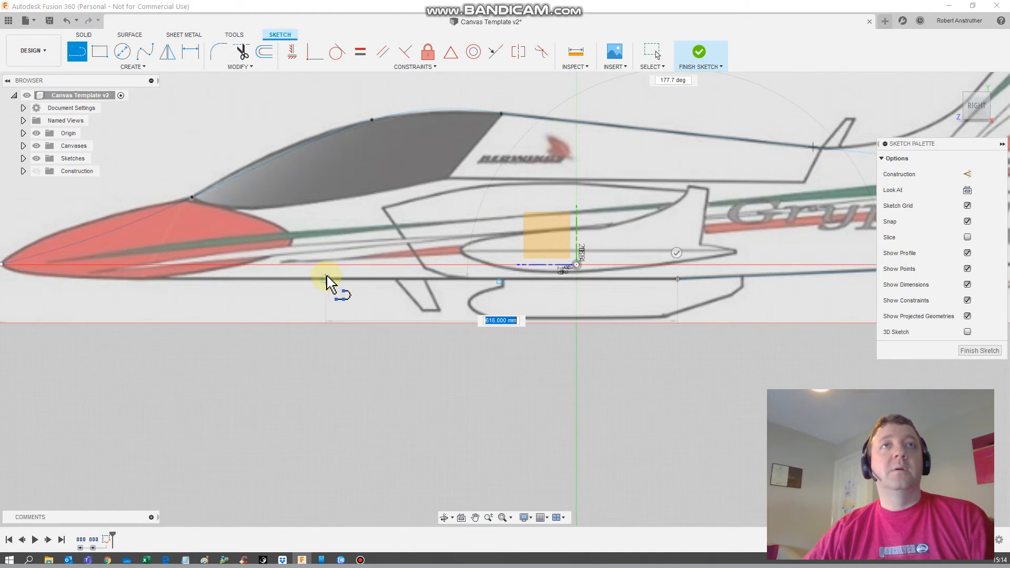
left_click(301, 279)
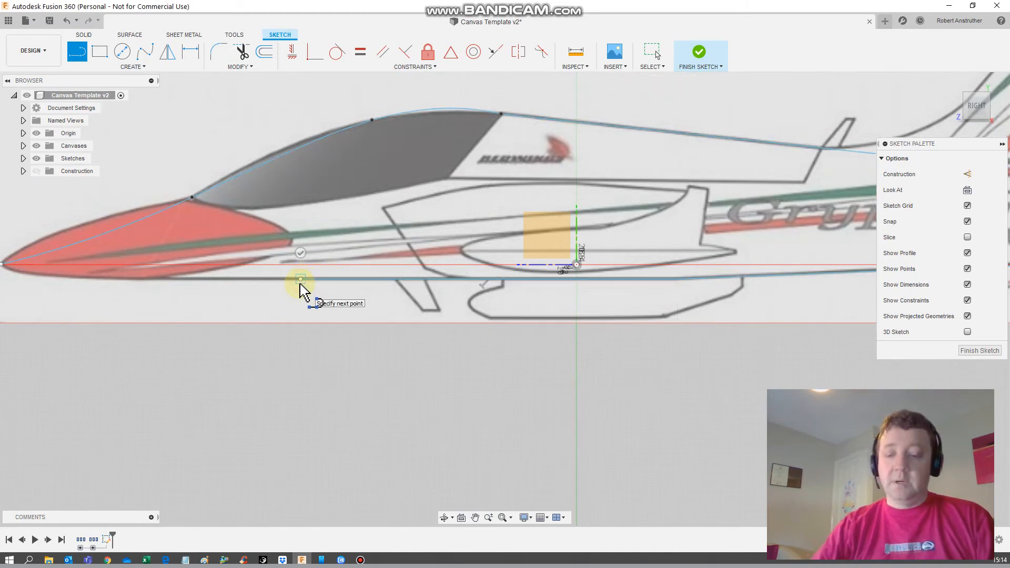
key("Escape")
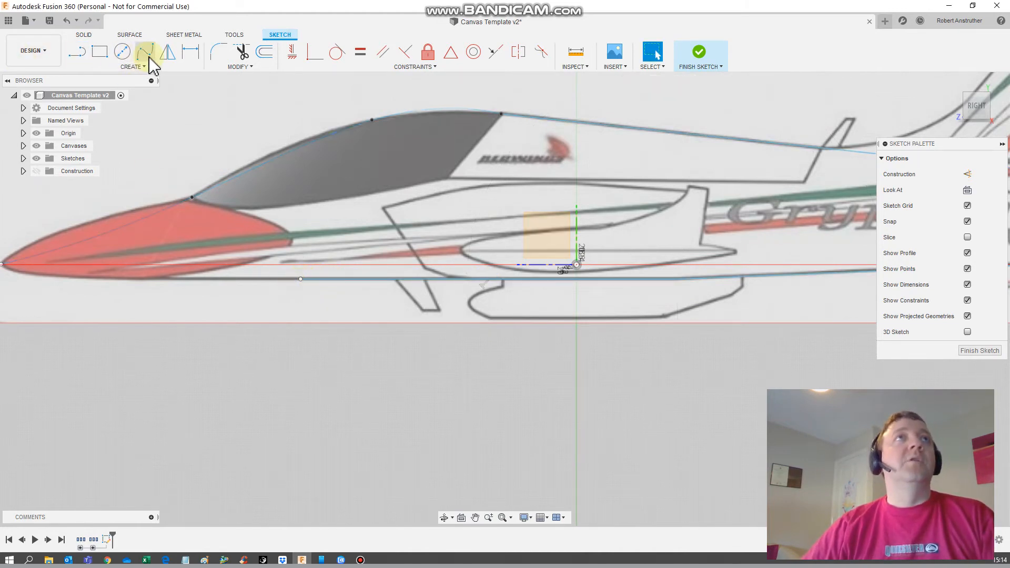
Close the fuselage outline with a fit point spline from the belly line's front end to the nose tip
left_click(300, 279)
middle_click_drag(118, 305, 389, 323)
left_click(272, 282)
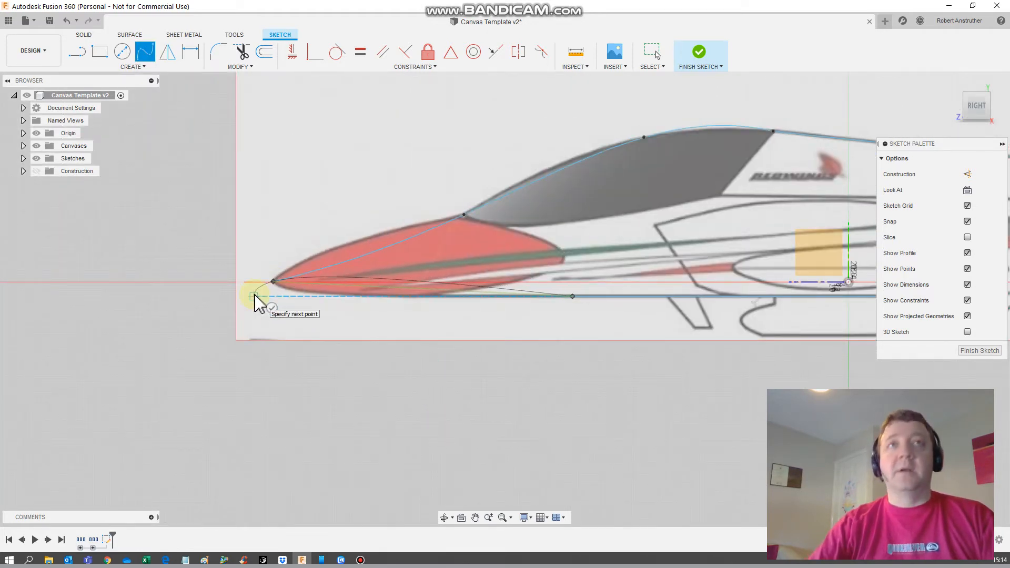
left_click(272, 308)
Hide the canvases to examine the closed fuselage profile, and show them again
scroll(441, 234, "down", 2)
middle_click_drag(427, 173, 285, 162)
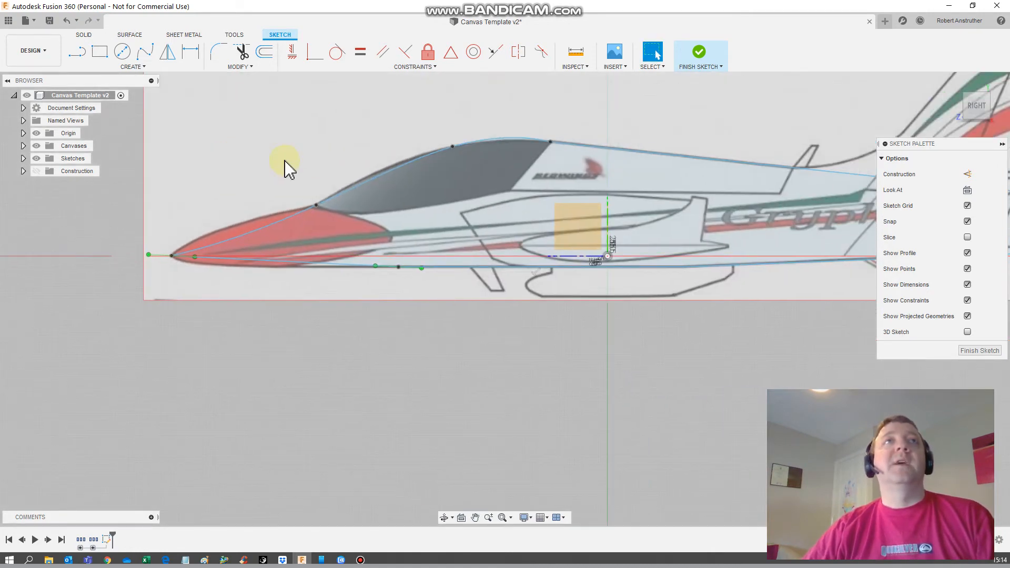
scroll(285, 163, "down", 2)
left_click(37, 147)
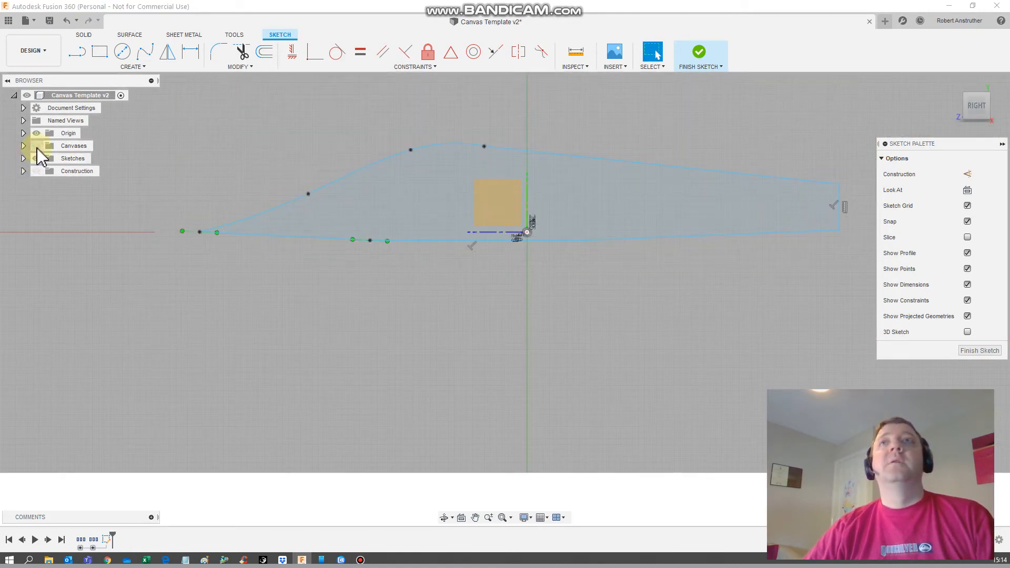
scroll(456, 406, "down", 2)
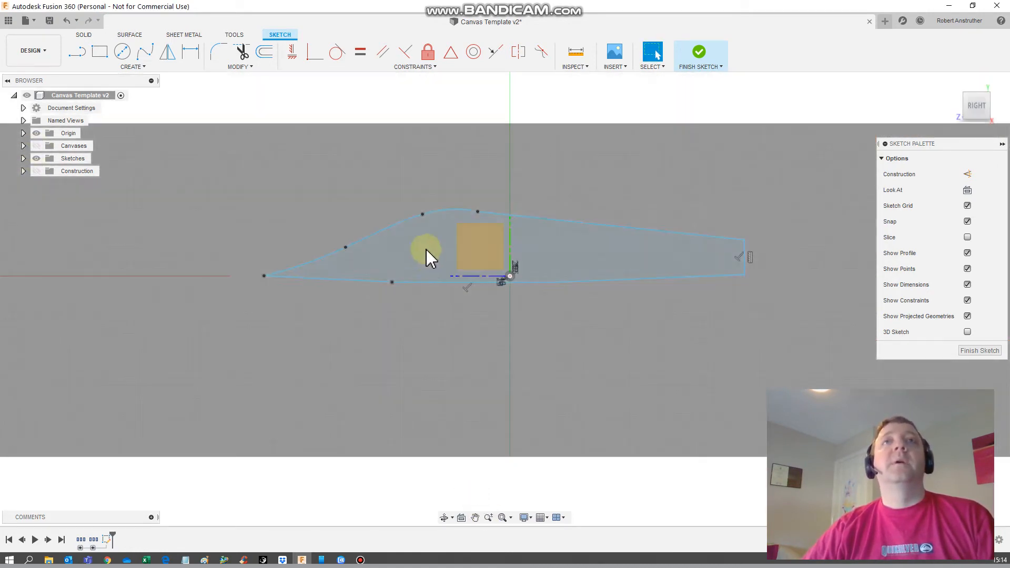
left_click(397, 241)
scroll(275, 204, "up", 2)
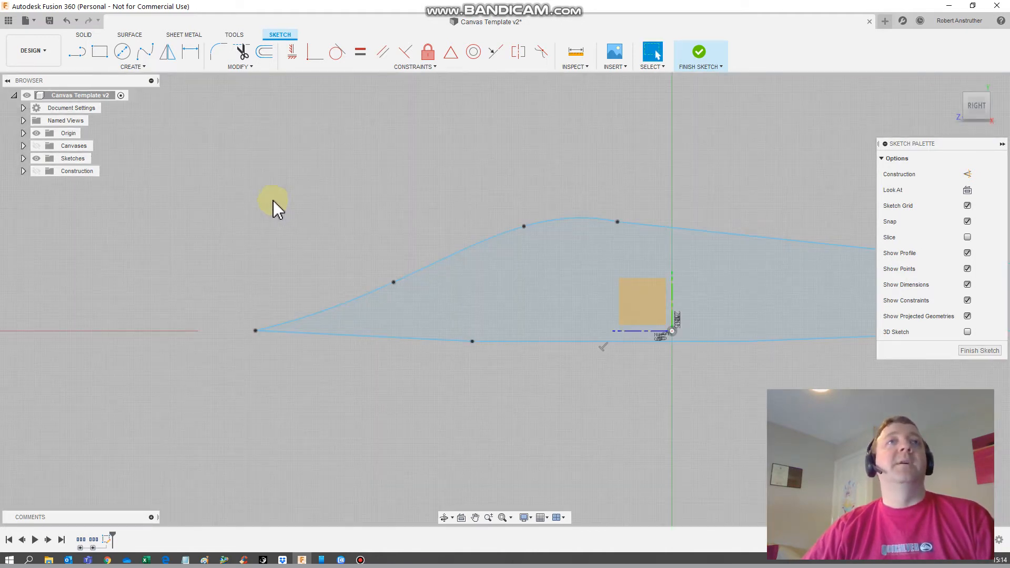
left_click(37, 146)
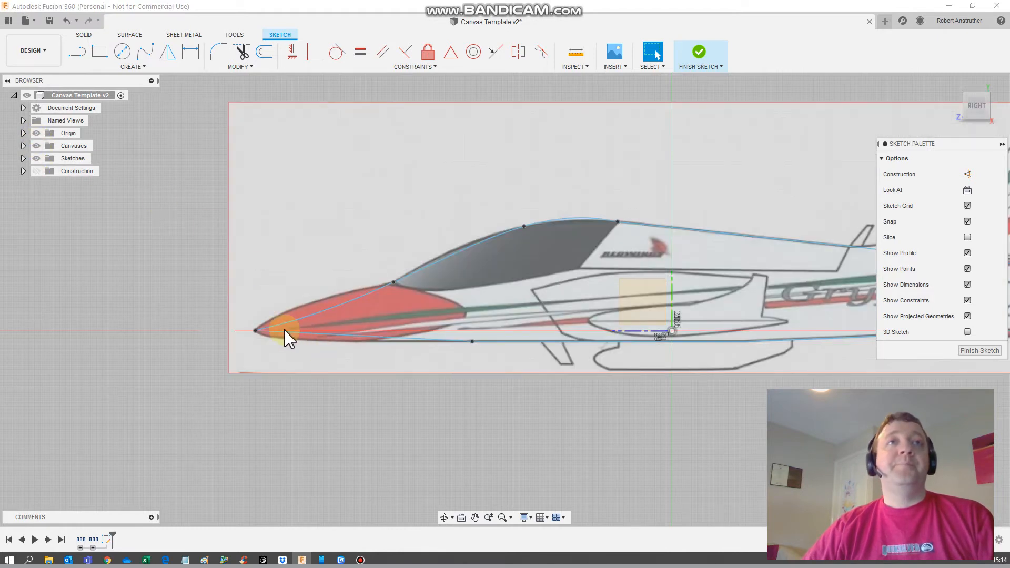
Try to reshape the upper spline at the nose tip by moving its tangent handle with Move/Copy, and undo the move
left_click(256, 331)
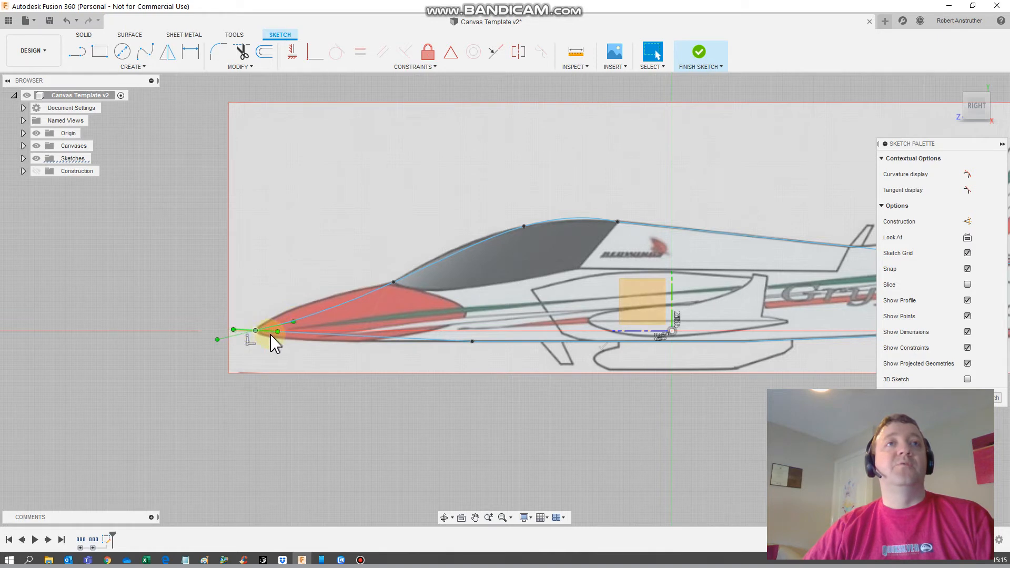
scroll(245, 328, "up", 2)
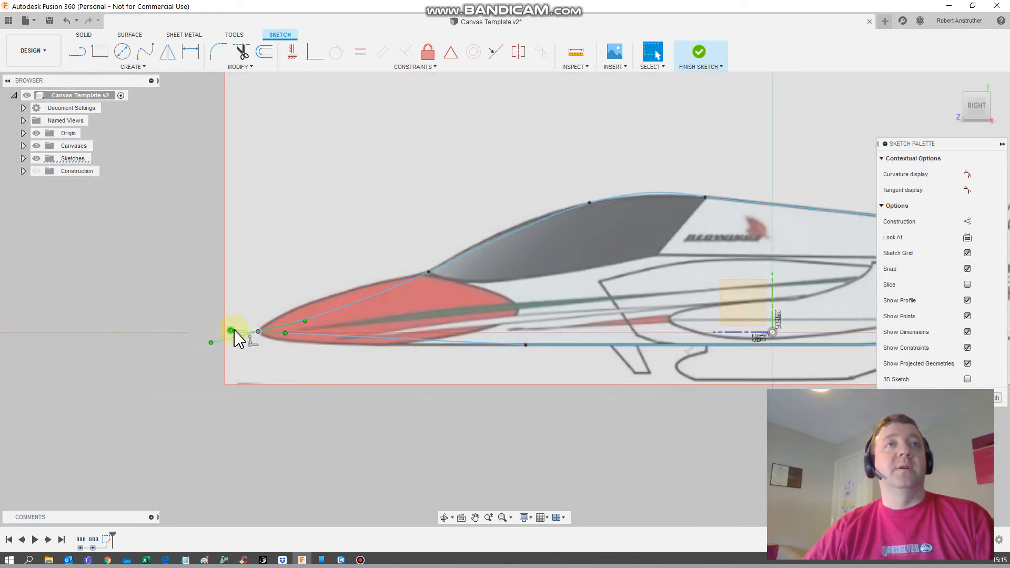
right_click(231, 337)
left_click(204, 341)
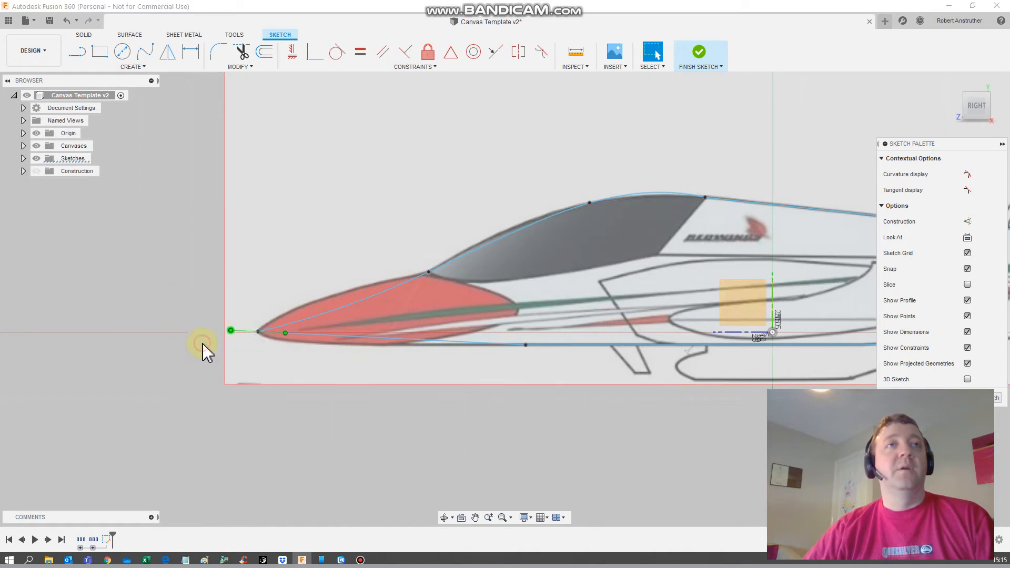
left_click_drag(233, 331, 232, 329)
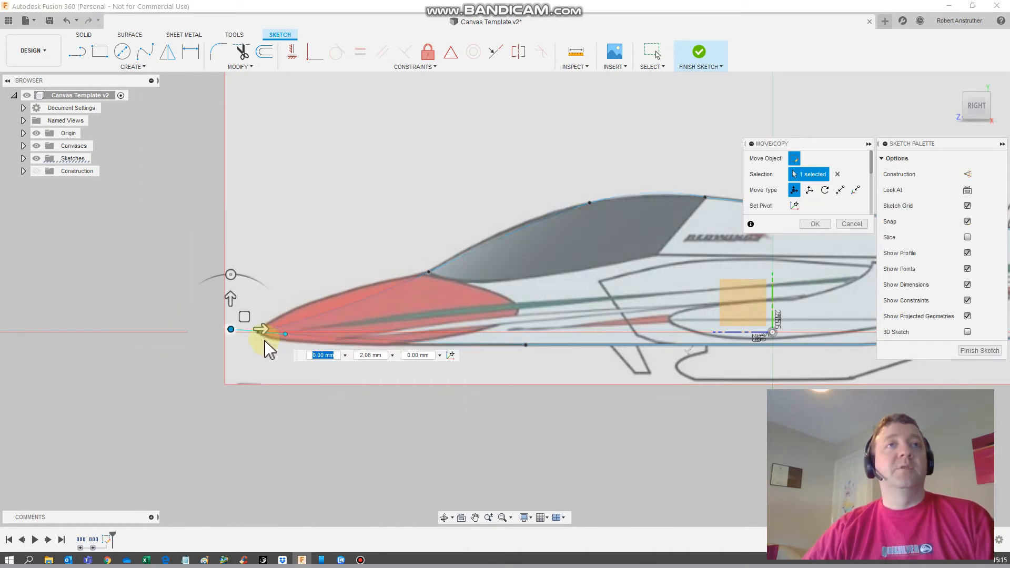
left_click(292, 329)
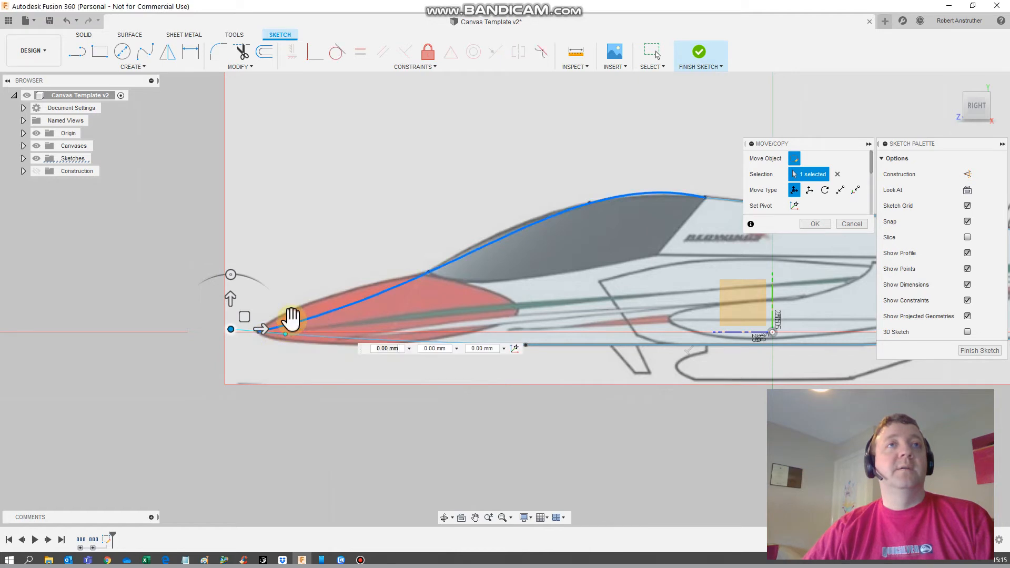
left_click(258, 332)
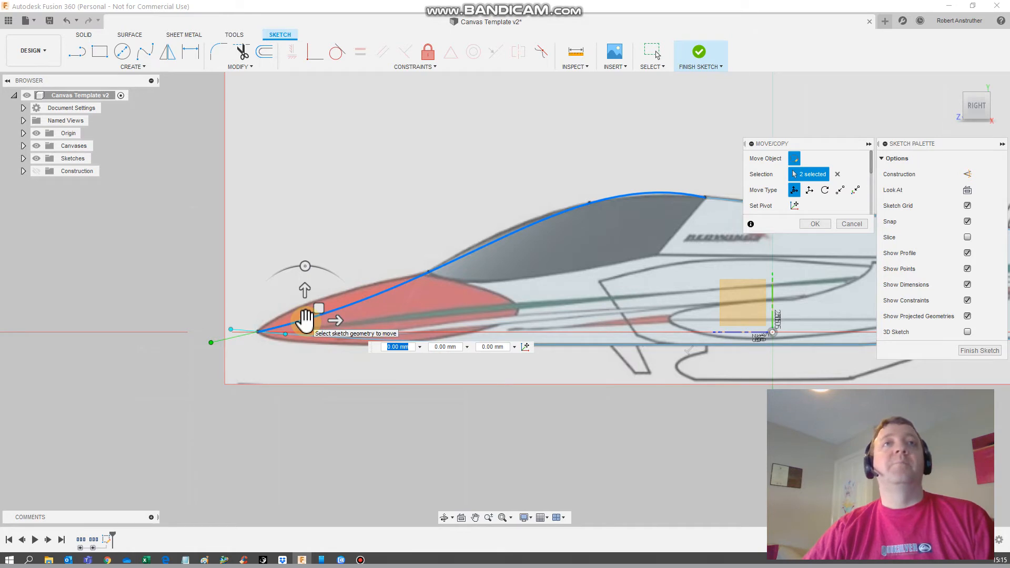
right_click(306, 321)
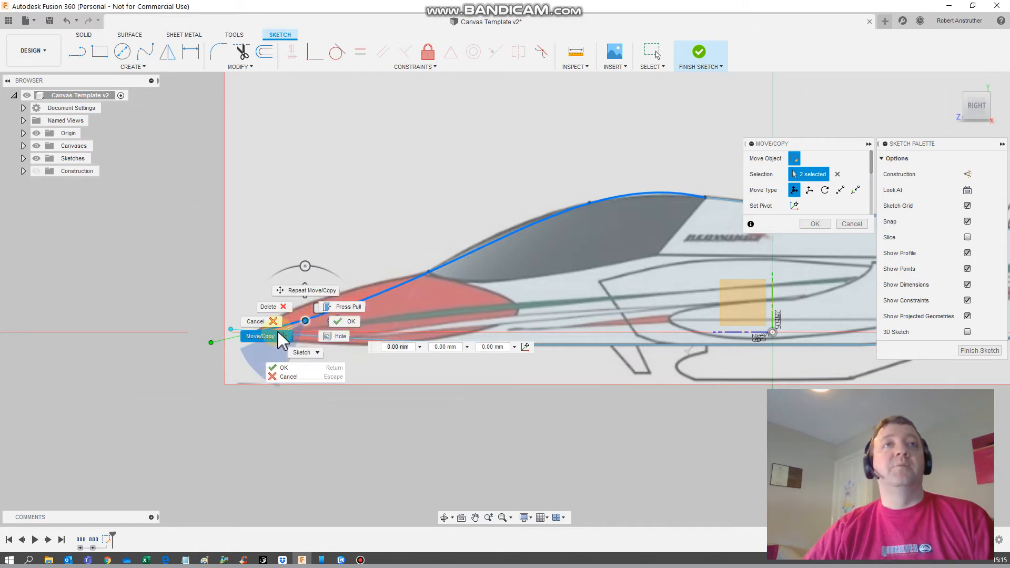
left_click(304, 322)
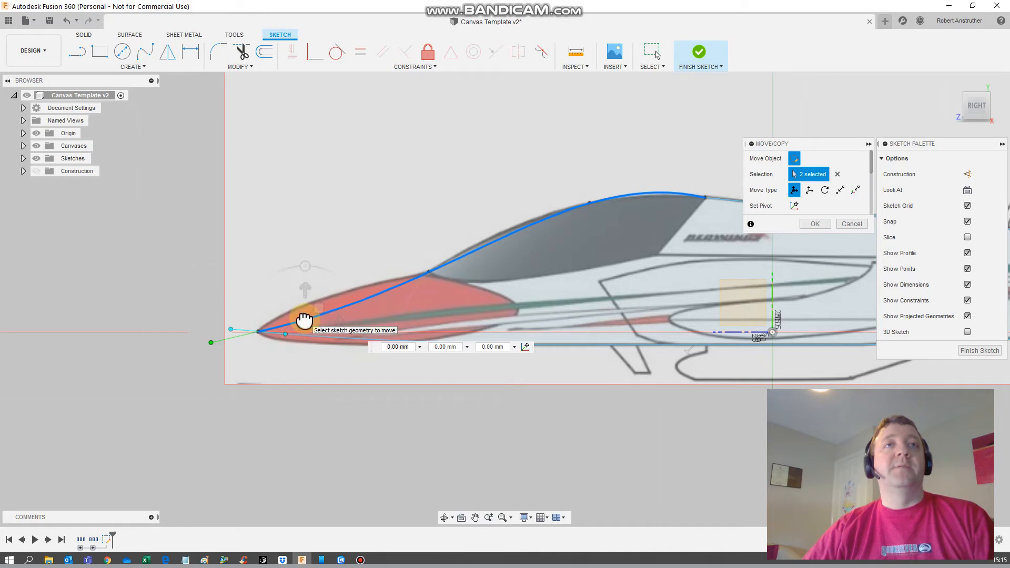
left_click_drag(303, 318, 299, 316)
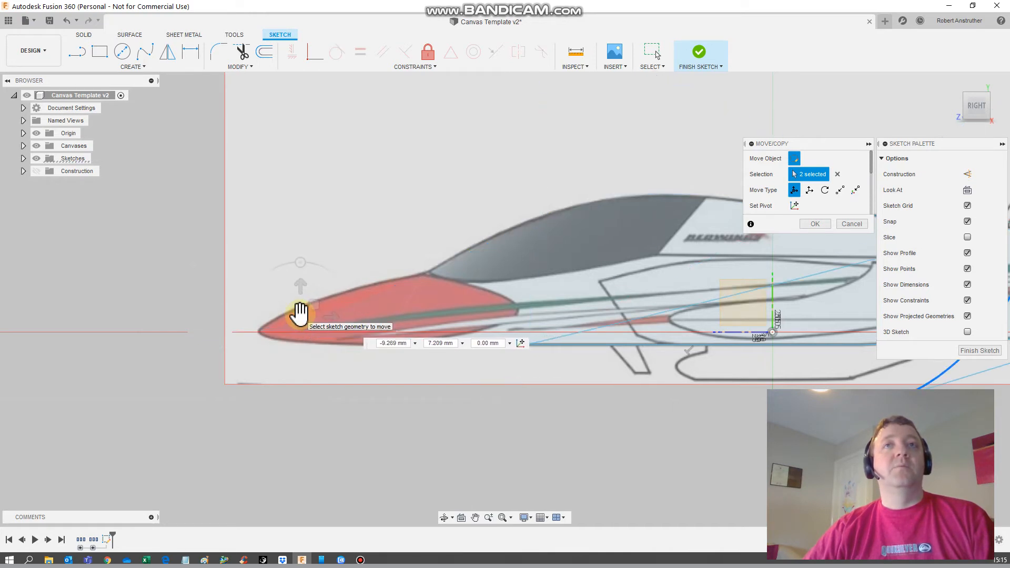
key("ctrl+z")
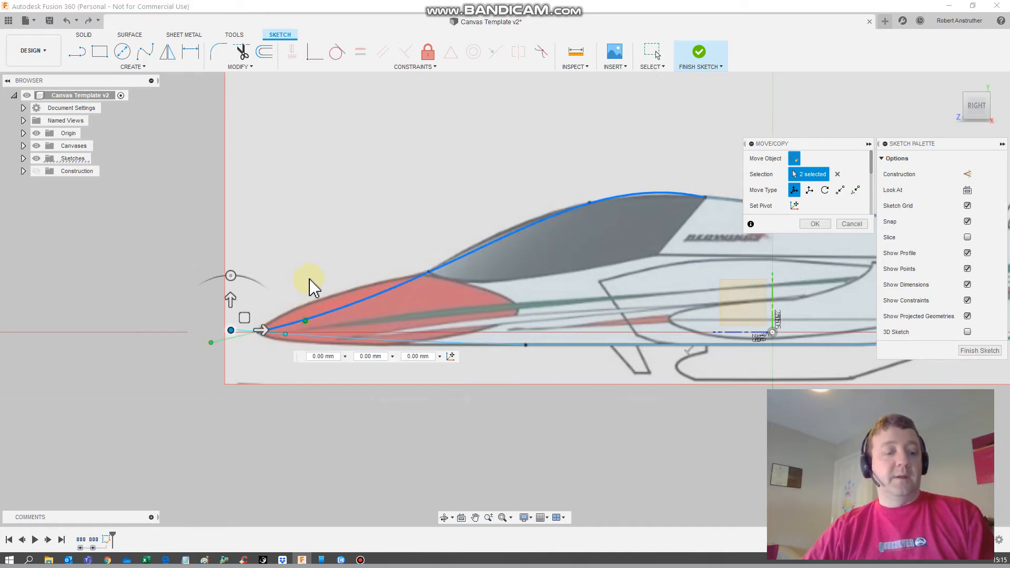
key("Escape")
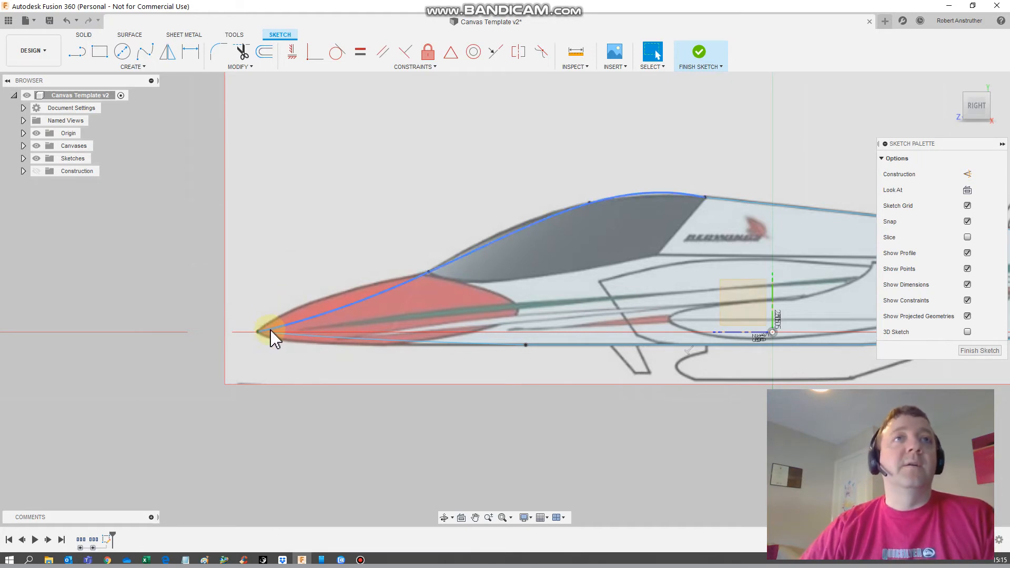
left_click(269, 329)
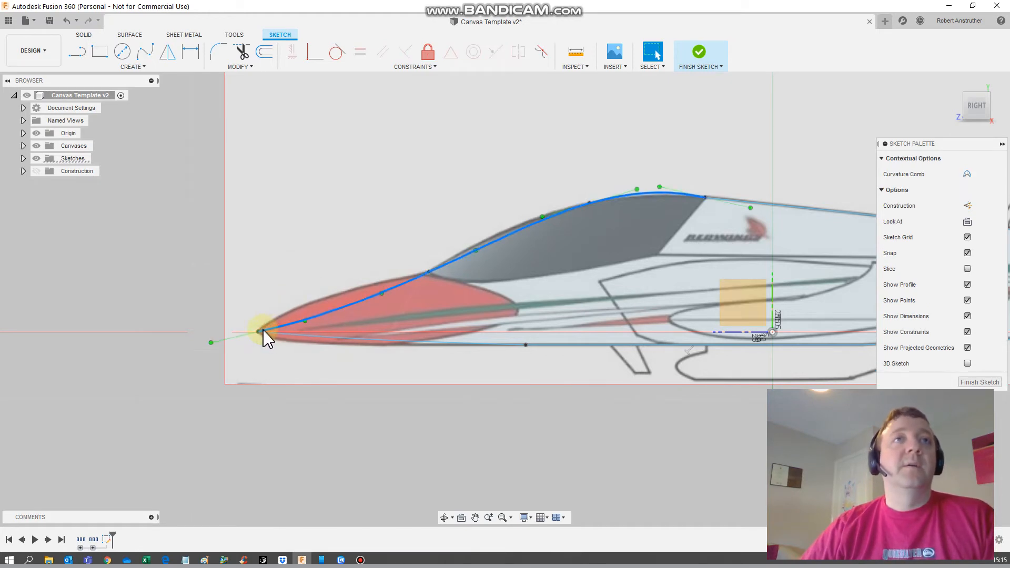
right_click(307, 325)
left_click(305, 288)
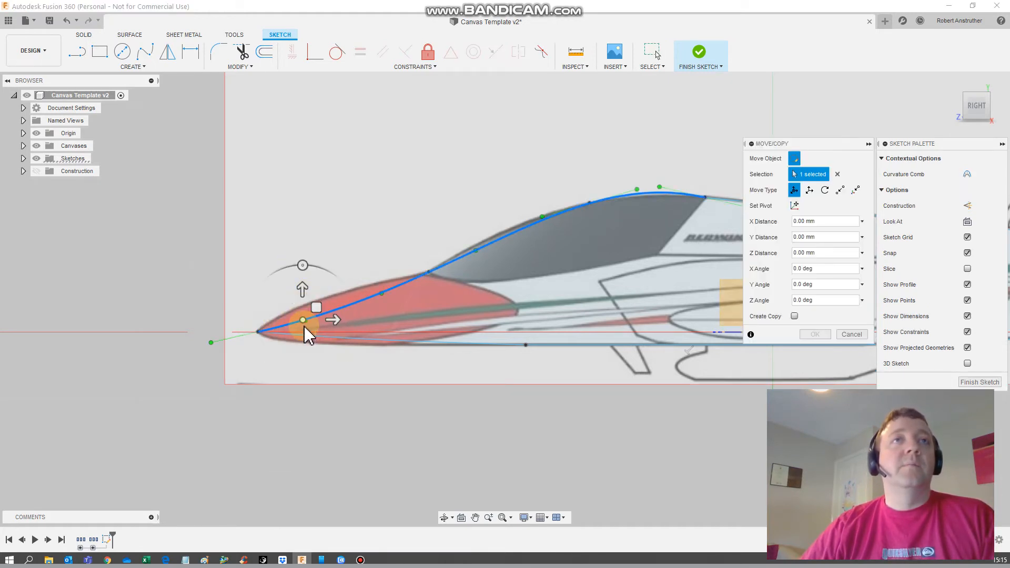
left_click(211, 342)
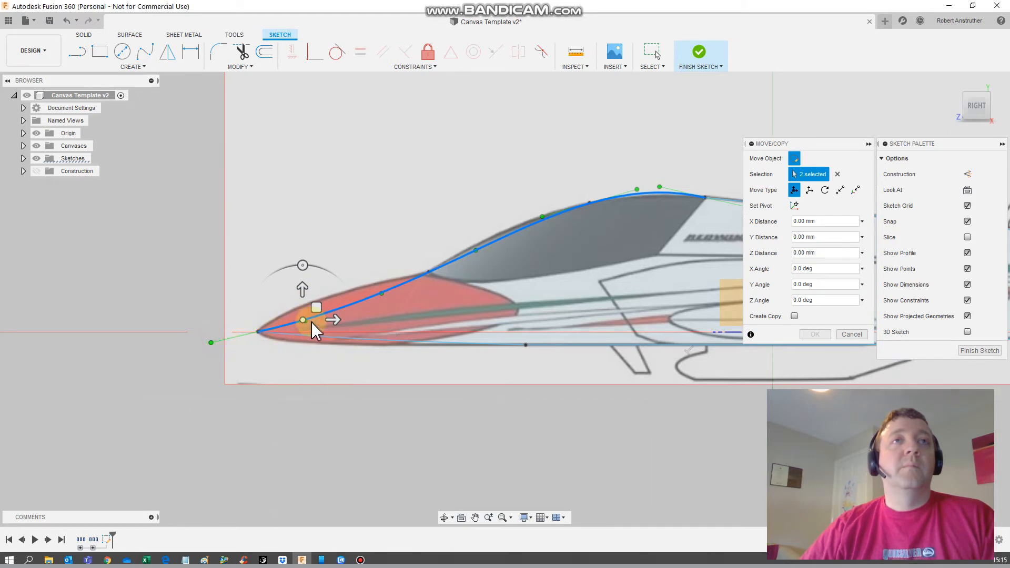
left_click_drag(305, 320, 307, 318)
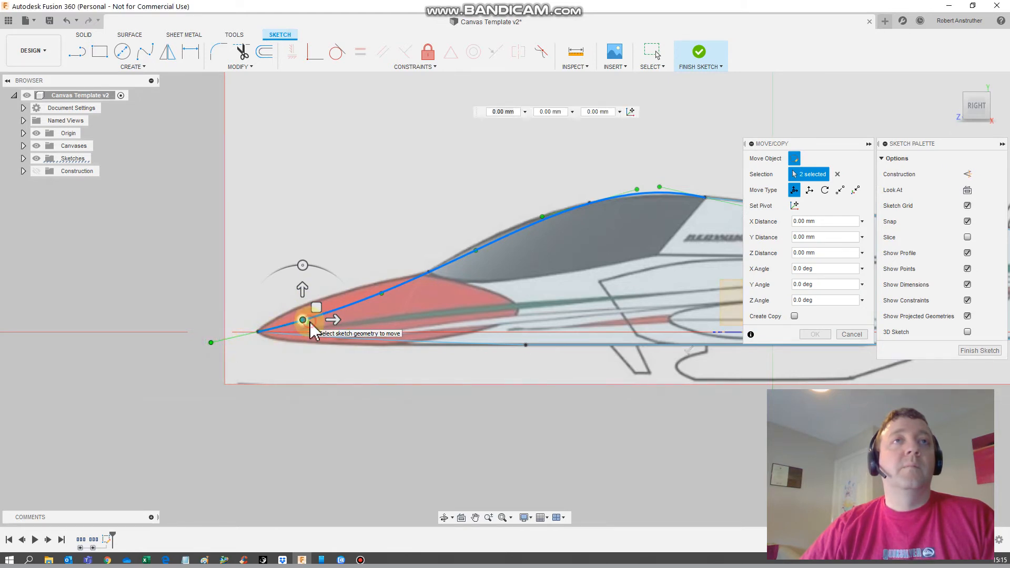
left_click(309, 322)
key("Escape")
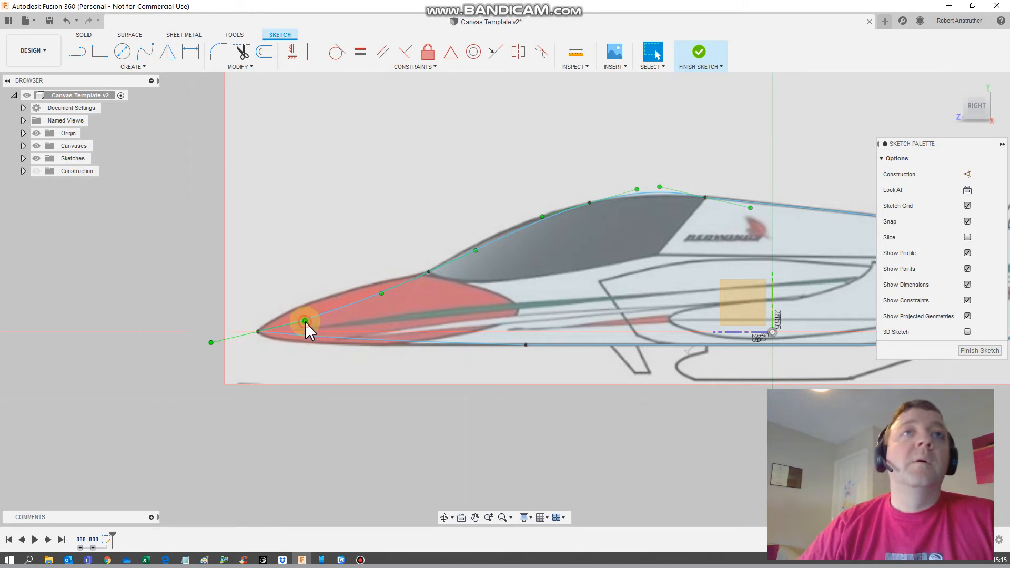
Move the upper spline's tangent handle at the nose tip upward so the curve follows the red nose's upper edge
right_click(305, 321)
left_click(282, 337)
mouse_move(304, 322)
left_mouse_down()
mouse_move(241, 286)
mouse_move(257, 318)
mouse_move(372, 255)
mouse_move(310, 286)
mouse_move(306, 303)
left_mouse_up()
key("Return")
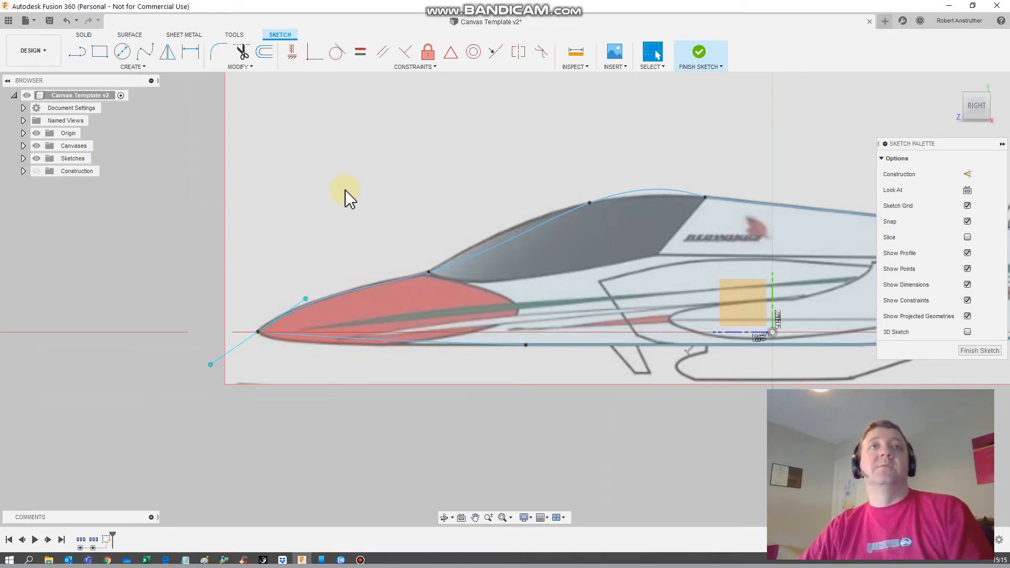
Shorten and steepen the tangent handle at the canopy's front base so the spline follows the windscreen
middle_click_drag(379, 184, 300, 197)
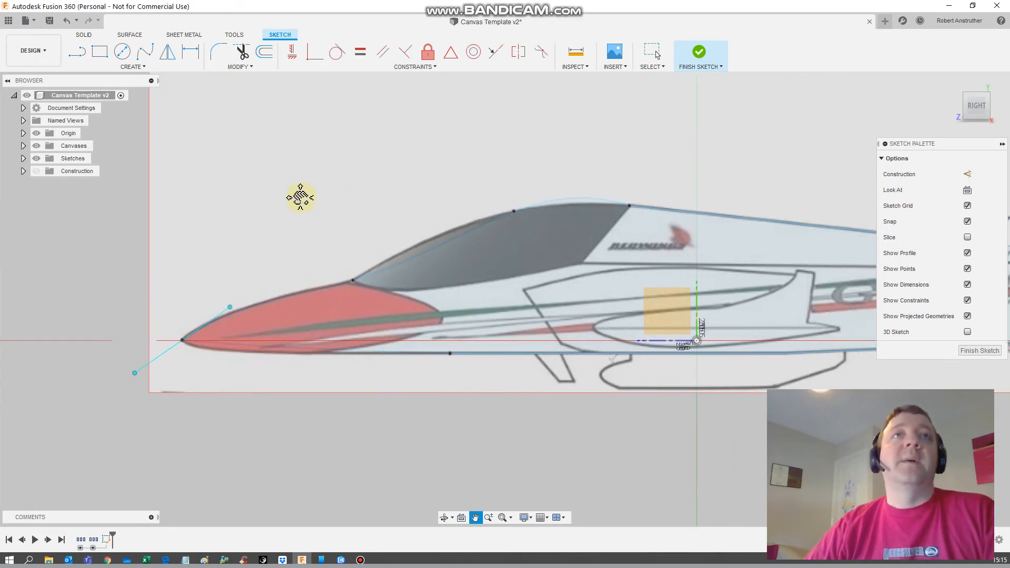
left_click(349, 282)
right_click(350, 282)
left_click(348, 359)
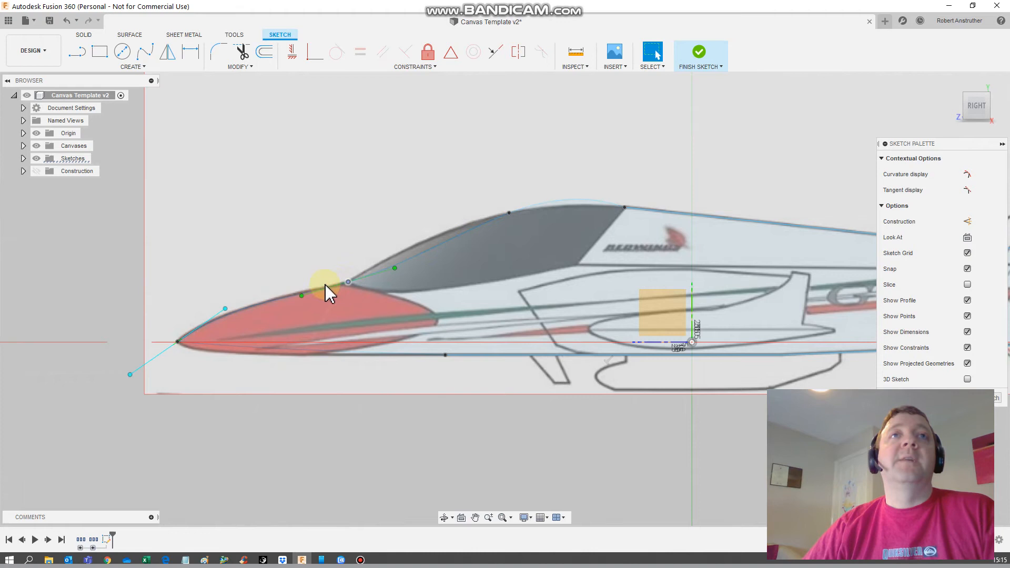
right_click(397, 262)
left_click(399, 246)
left_click_drag(390, 270, 361, 274)
Fine-tune the upper nose curve by raising the nose tip's tangent handle slightly and the canopy base's front handle about 6.18 mm
left_click(225, 309)
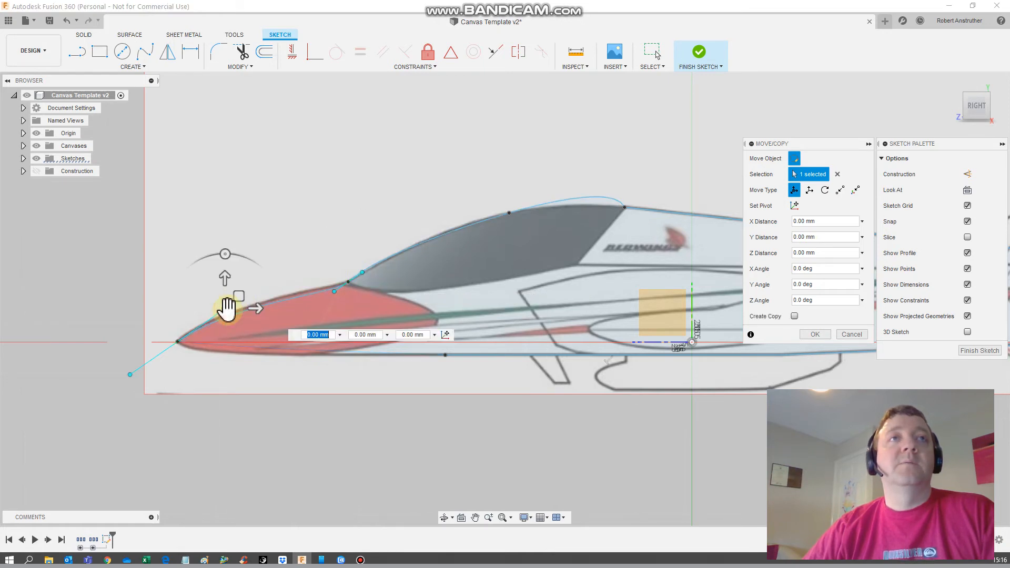
mouse_move(225, 311)
left_mouse_down()
mouse_move(214, 309)
mouse_move(232, 300)
mouse_move(225, 306)
left_mouse_up()
left_click(335, 293)
mouse_move(335, 294)
left_mouse_down()
mouse_move(319, 297)
mouse_move(333, 288)
left_mouse_up()
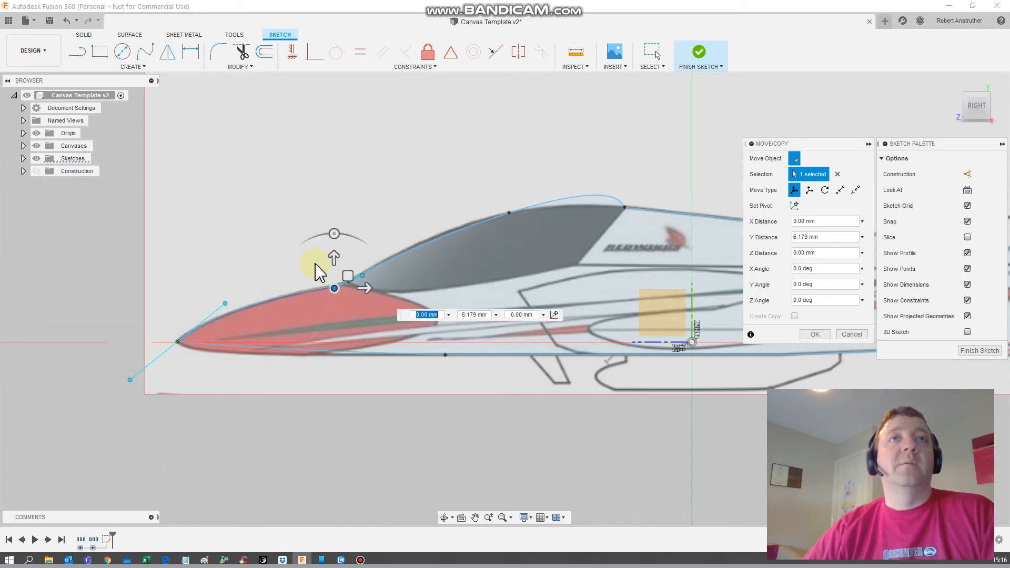
Move the front tangent handle of the spline point on the canopy top about 37.08 mm in X and 20.6 mm in Y
left_click(508, 215)
mouse_move(436, 236)
left_mouse_down()
mouse_move(421, 232)
mouse_move(466, 219)
mouse_move(456, 225)
left_mouse_up()
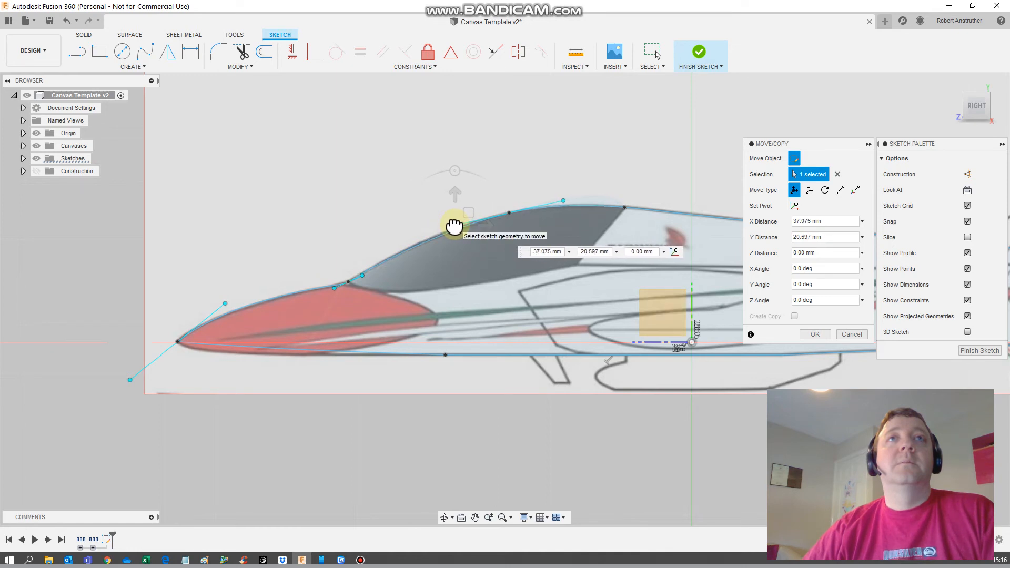
key("Return")
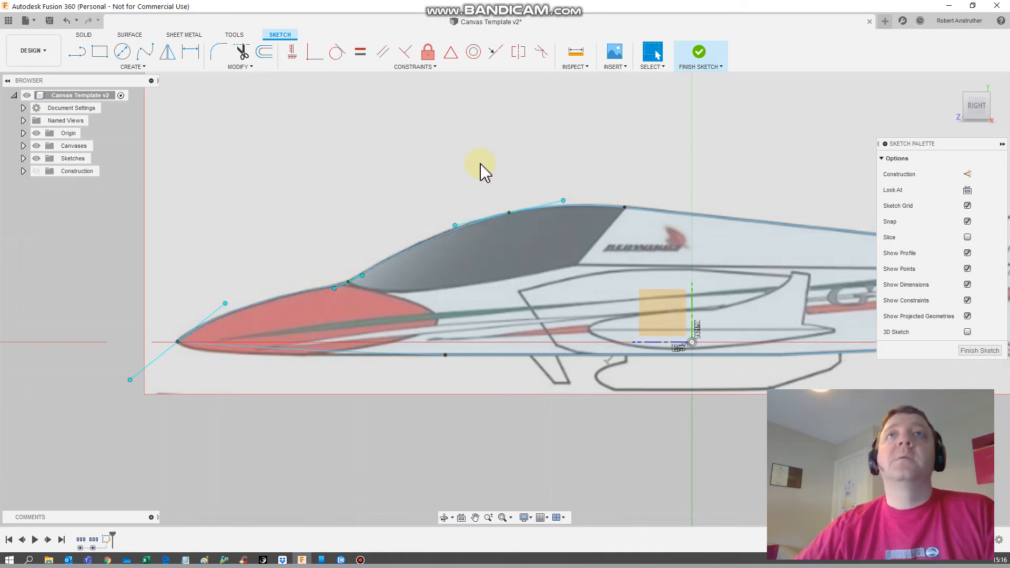
Move the front tangent handle at the canopy's rear top corner about 22.66 mm in X and -1.03 mm in Y
left_click(625, 208)
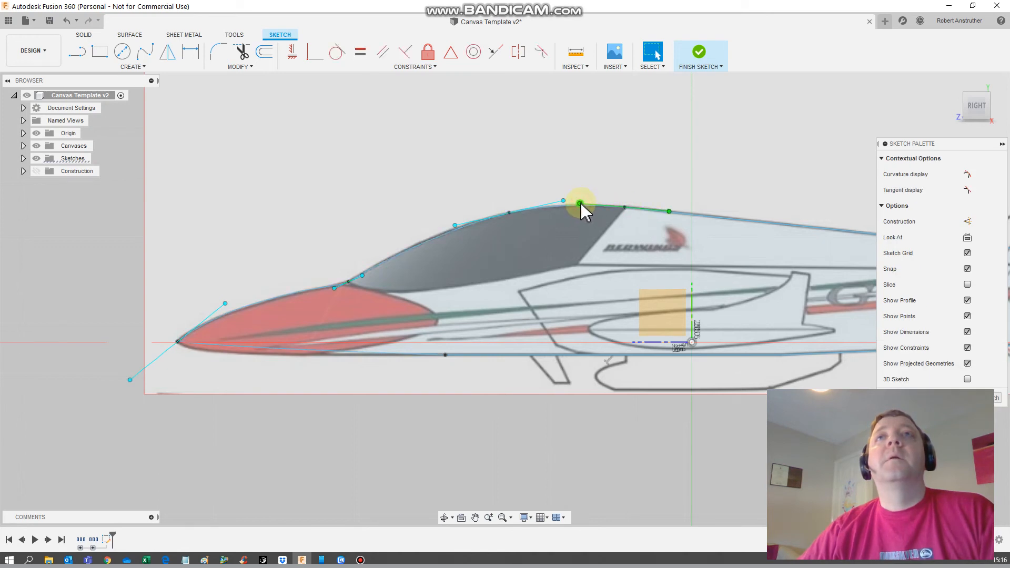
right_click(583, 212)
left_click(557, 218)
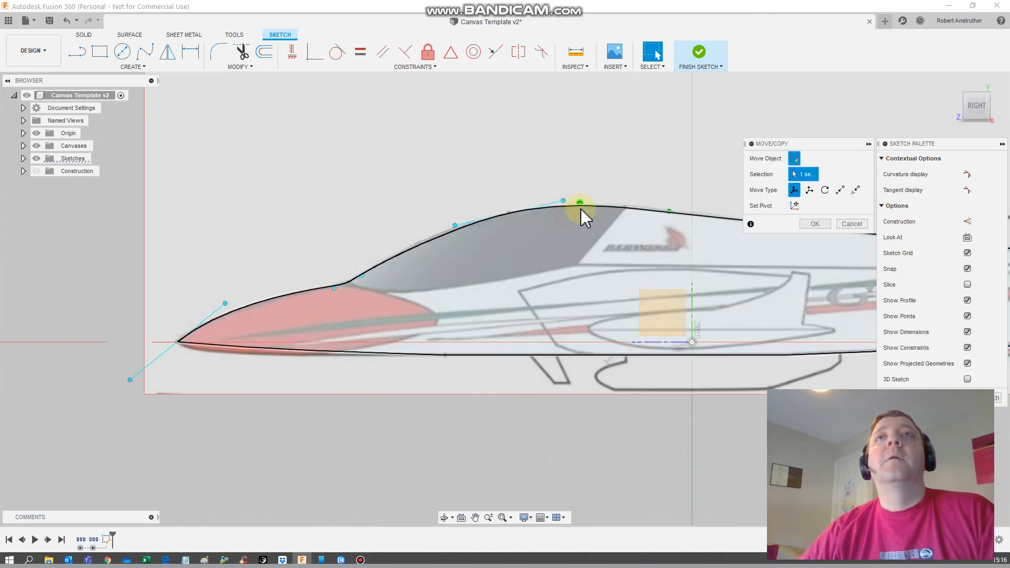
mouse_move(577, 200)
left_mouse_down()
mouse_move(588, 211)
mouse_move(599, 169)
mouse_move(595, 228)
mouse_move(586, 180)
mouse_move(602, 207)
mouse_move(591, 204)
left_mouse_up()
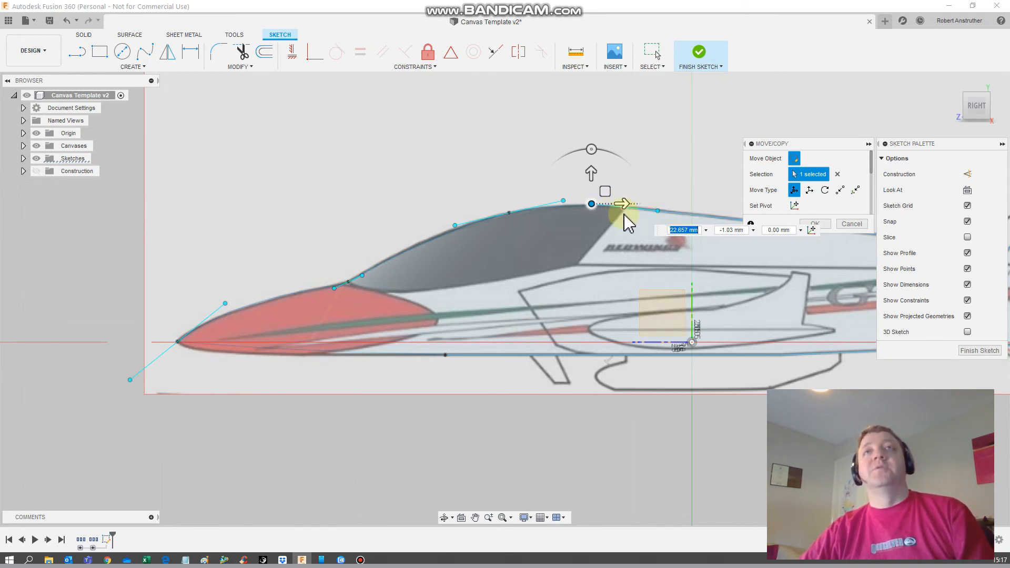
key("Return")
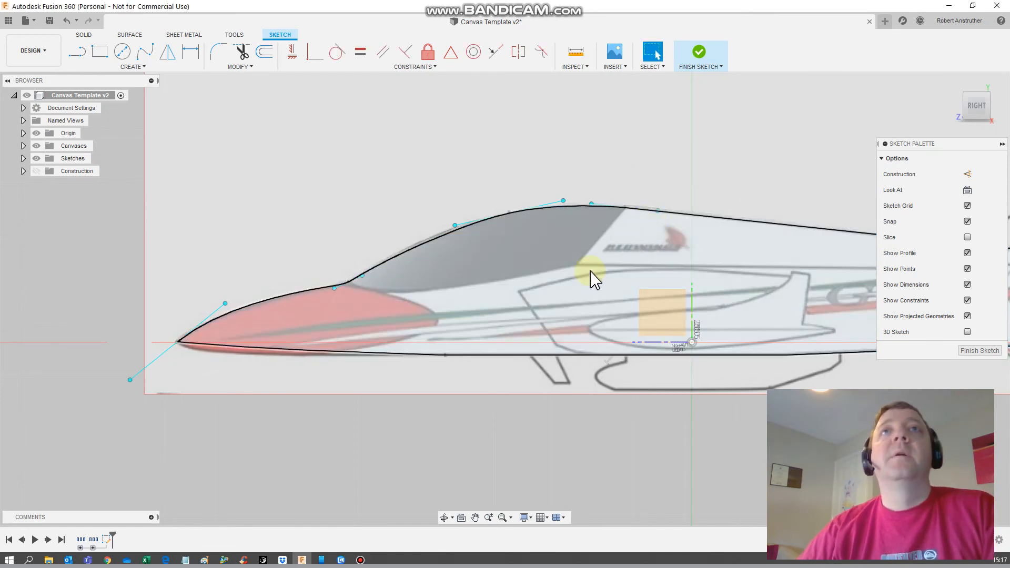
Move the belly spline's tangent handle at the nose tip by -29.16 mm in X and about -5.69 mm in Y
scroll(587, 280, "up", 1)
scroll(605, 273, "down", 1)
middle_click_drag(692, 252, 379, 198)
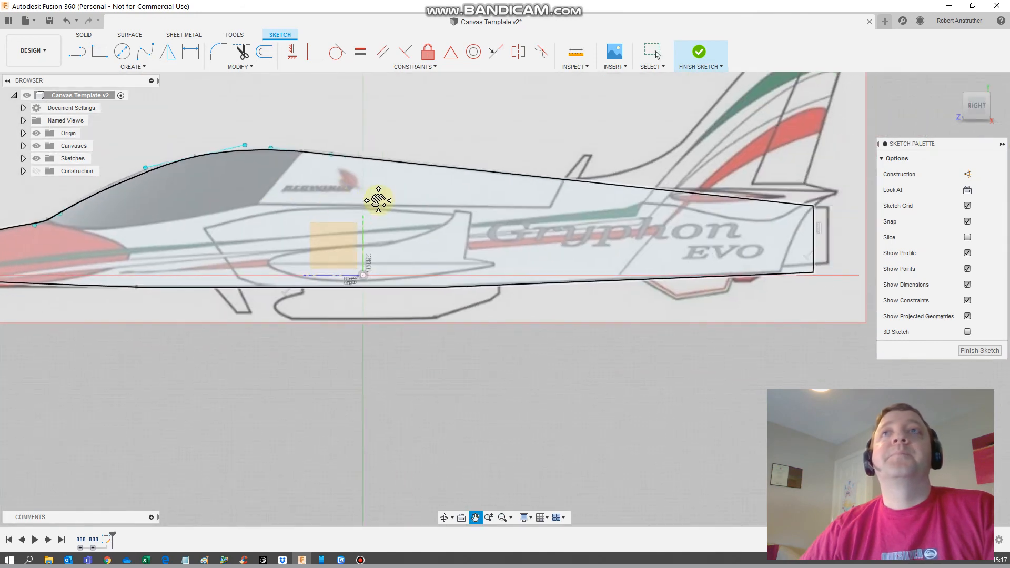
middle_click_drag(435, 228, 762, 181)
mouse_move(83, 314)
middle_mouse_down()
mouse_move(187, 337)
mouse_move(176, 340)
middle_mouse_up()
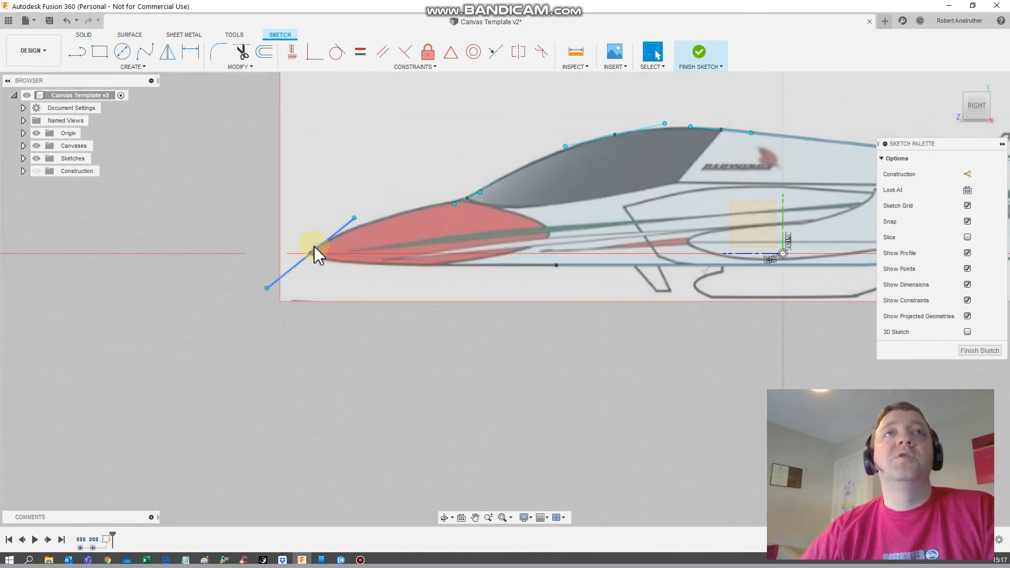
left_click(487, 268)
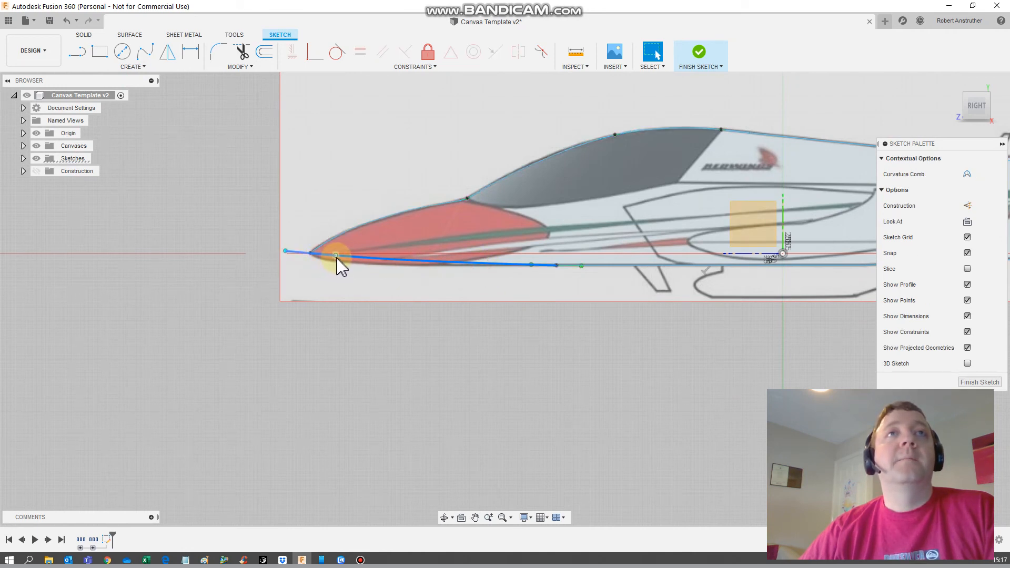
left_click(336, 256)
right_click(336, 256)
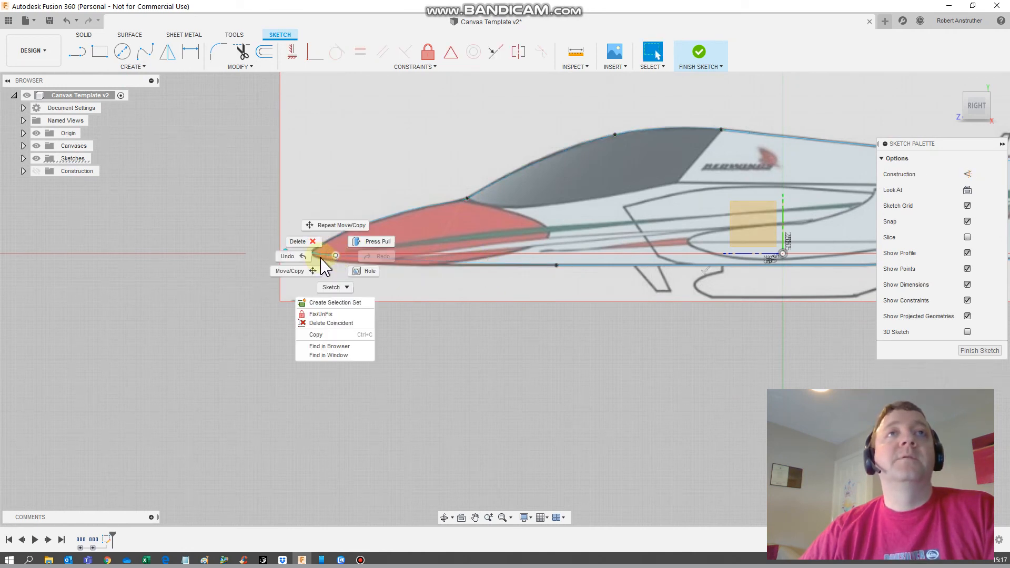
left_click(293, 268)
left_click_drag(332, 257, 321, 258)
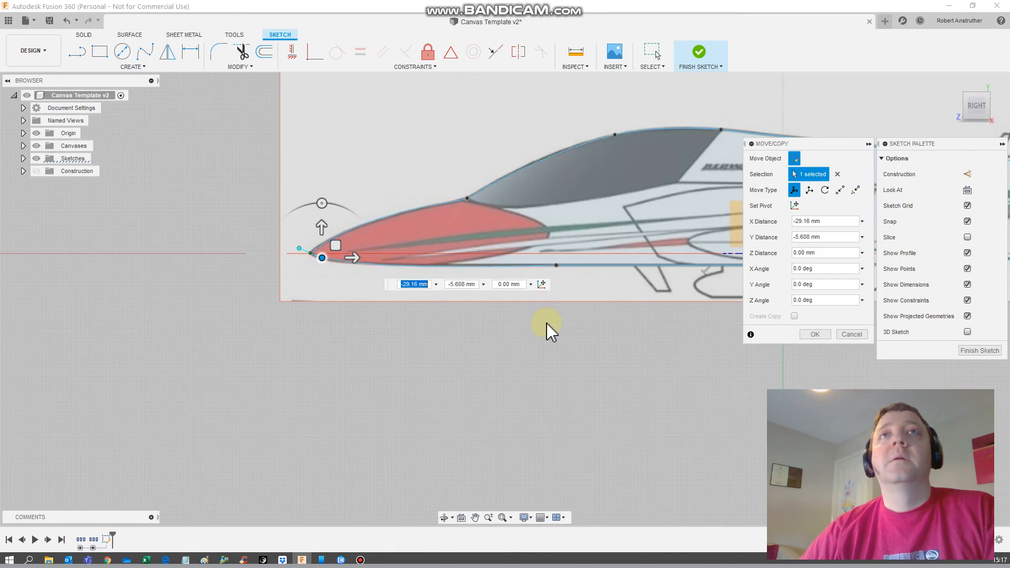
key("Return")
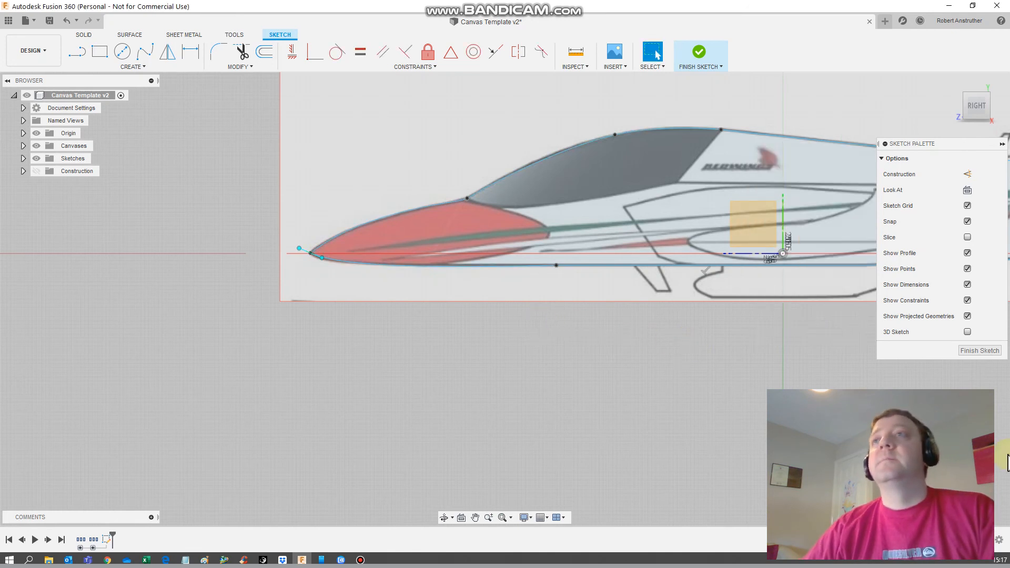
Finish the sketch and hide the canvases to leave only the fuselage profile on display
left_click(979, 350)
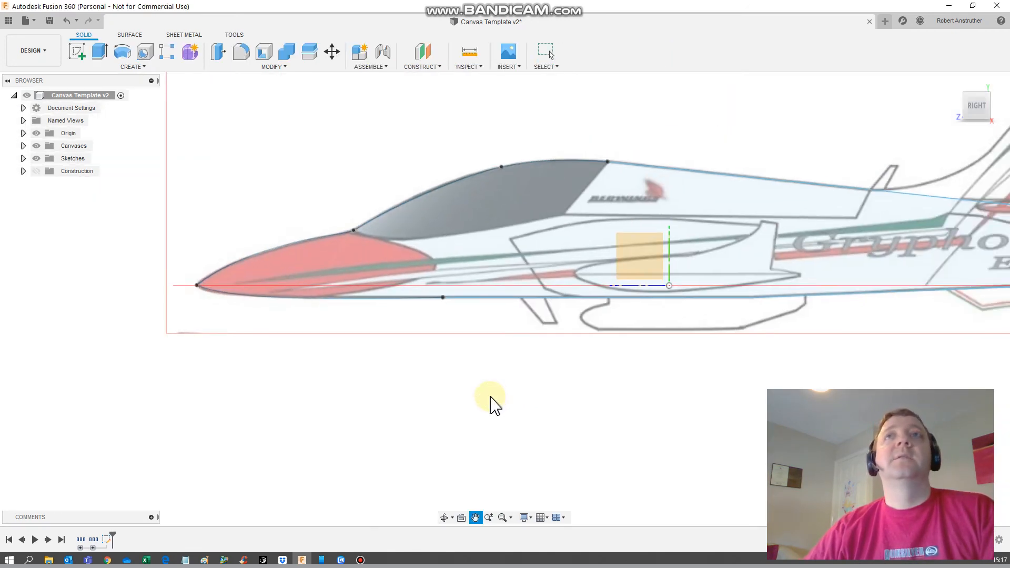
left_click(37, 145)
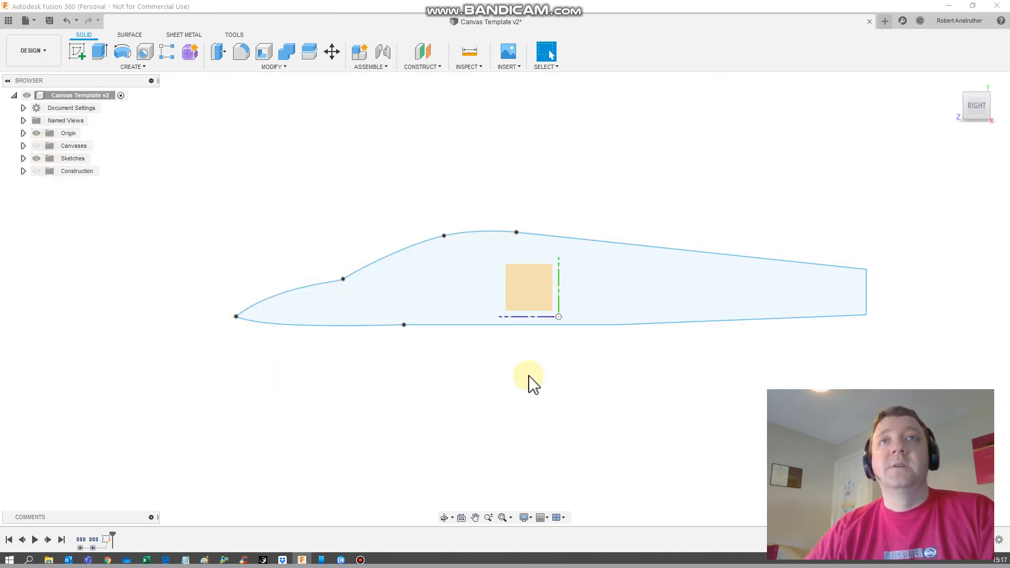
Move the sketch point joining the front belly spline to the straight underside line by -5 mm in Y
right_click(403, 323)
left_click(364, 338)
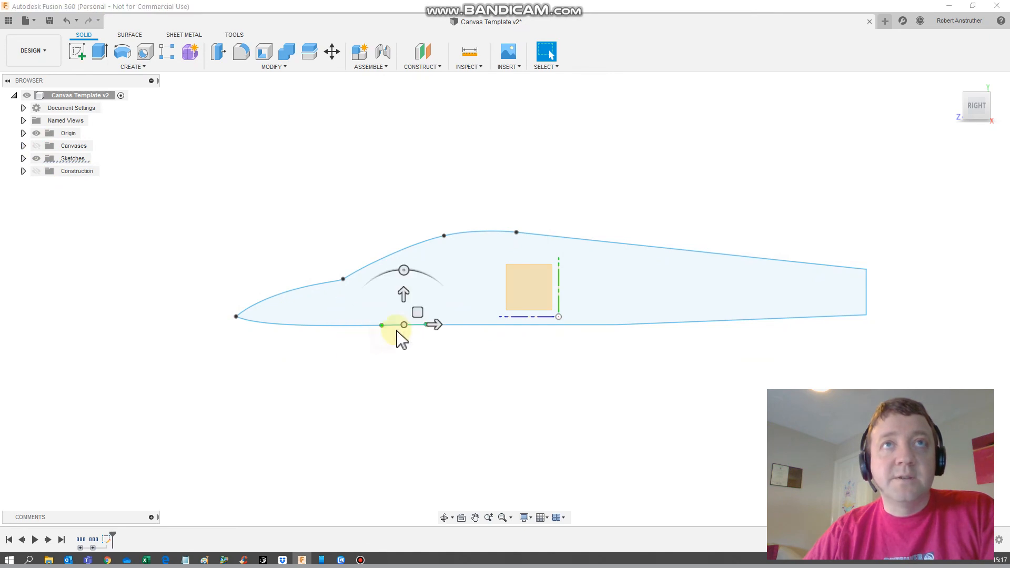
left_click(405, 324)
left_click(404, 293)
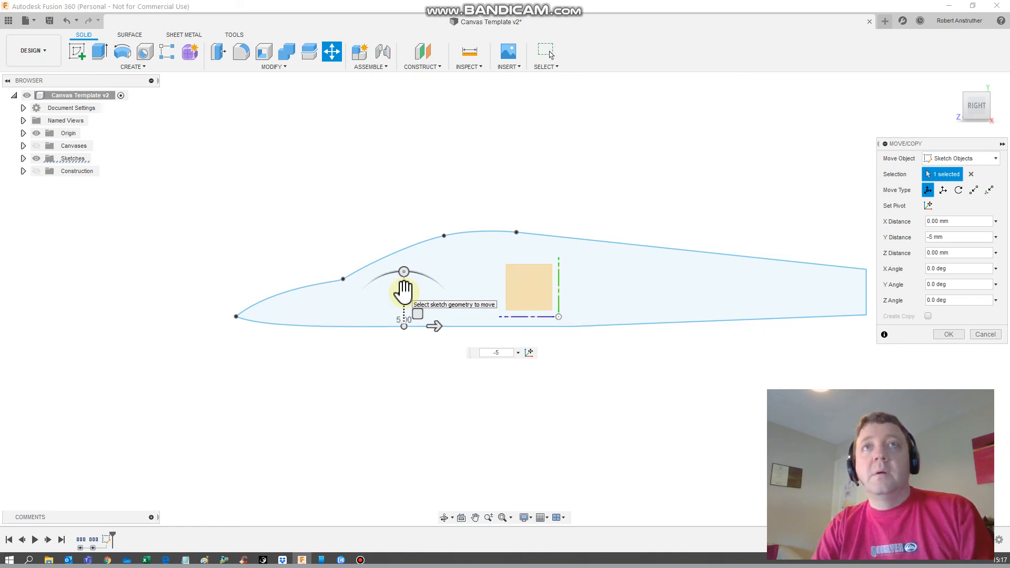
key("Return")
Turn the canvases back on and view the fuselage profile against them from an angle
scroll(406, 300, "up", 5)
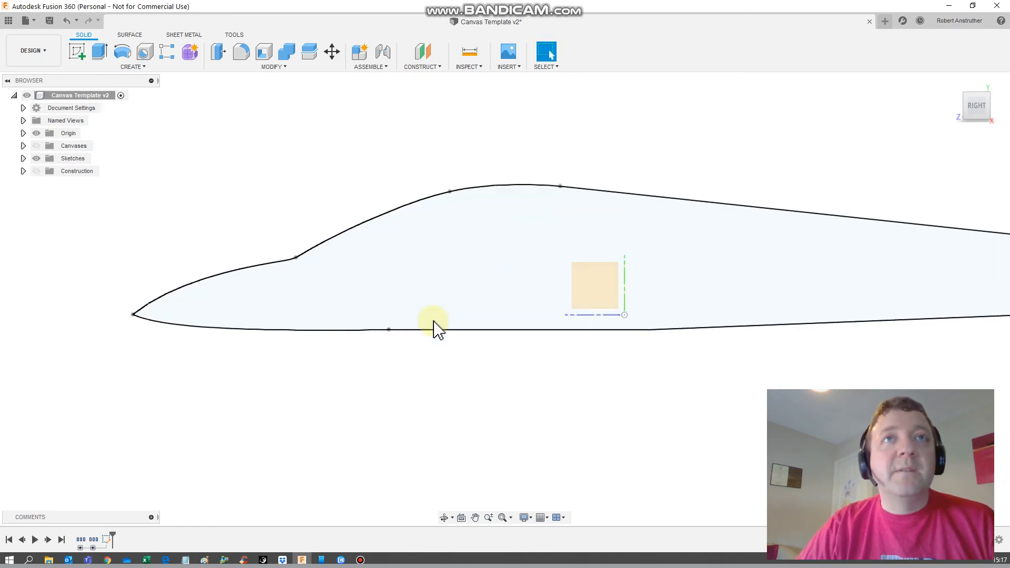
scroll(406, 384, "down", 2)
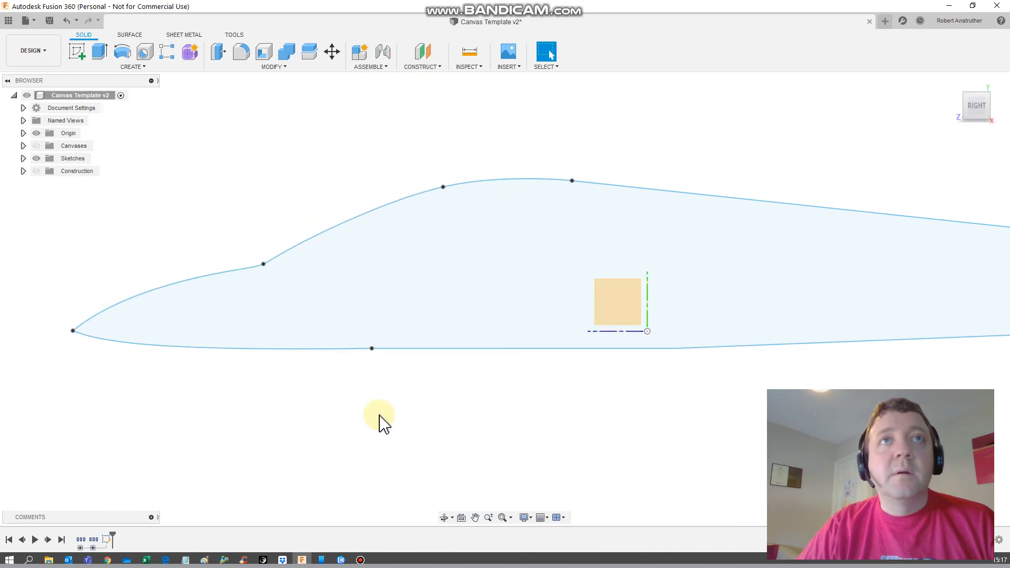
scroll(392, 395, "down", 4)
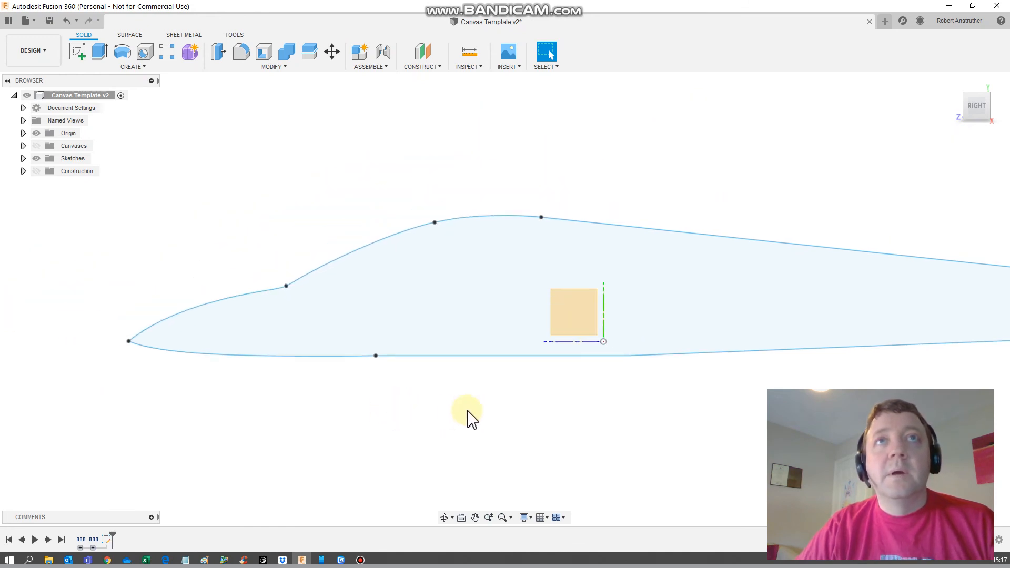
scroll(440, 351, "down", 1)
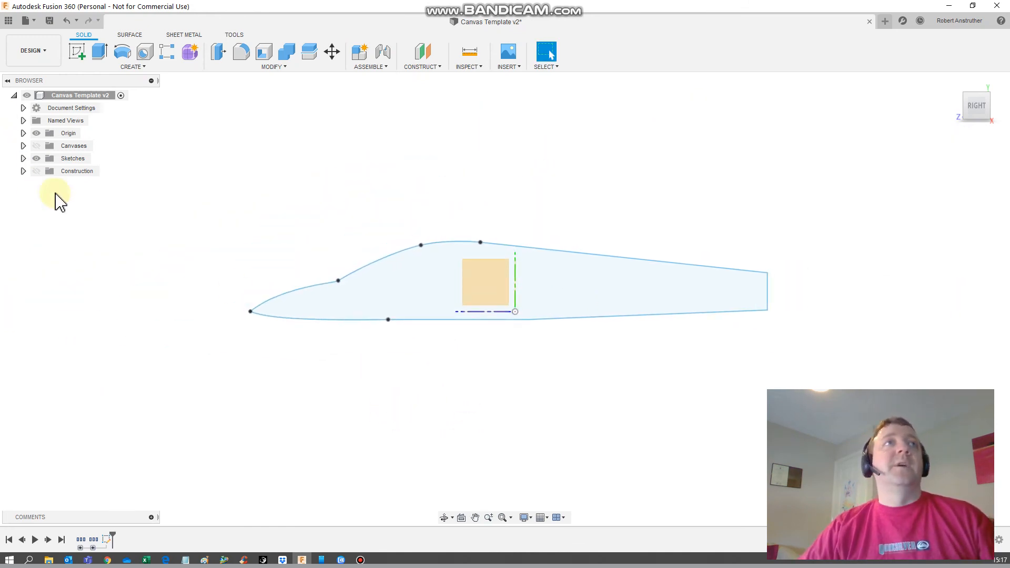
left_click(36, 146)
scroll(442, 393, "down", 3)
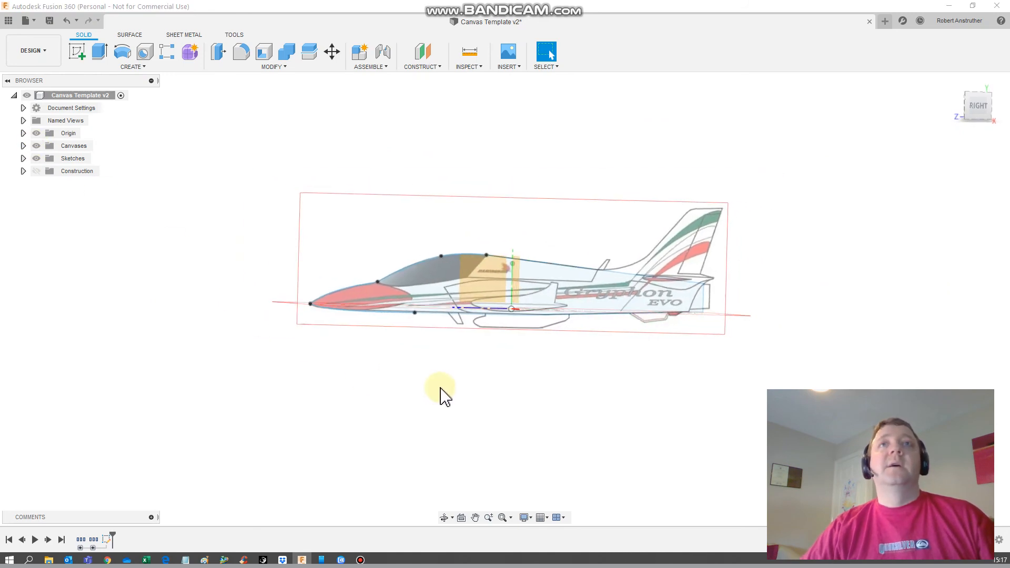
middle_click_drag(443, 387, 448, 374, "shift")
scroll(448, 374, "up", 3)
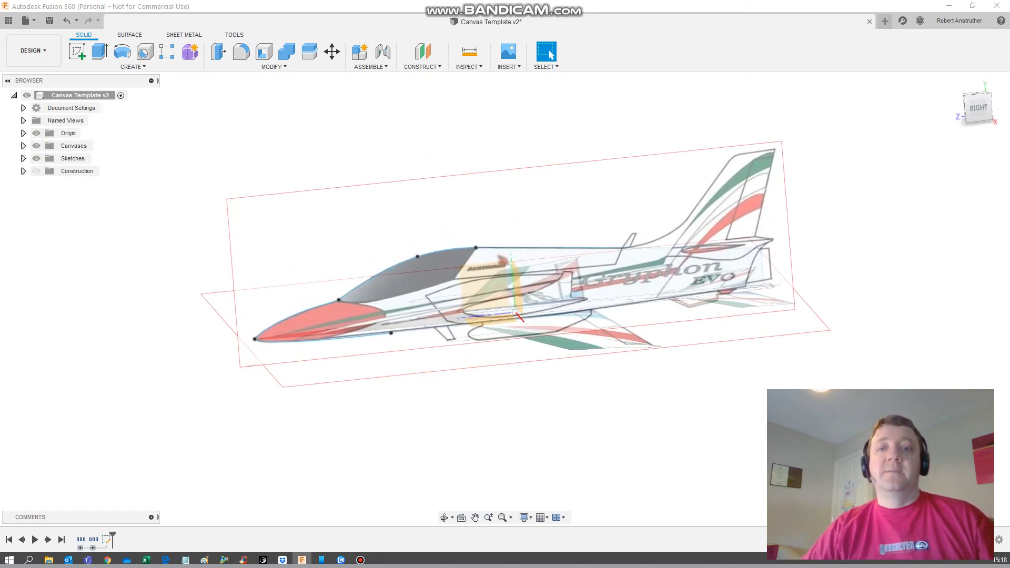